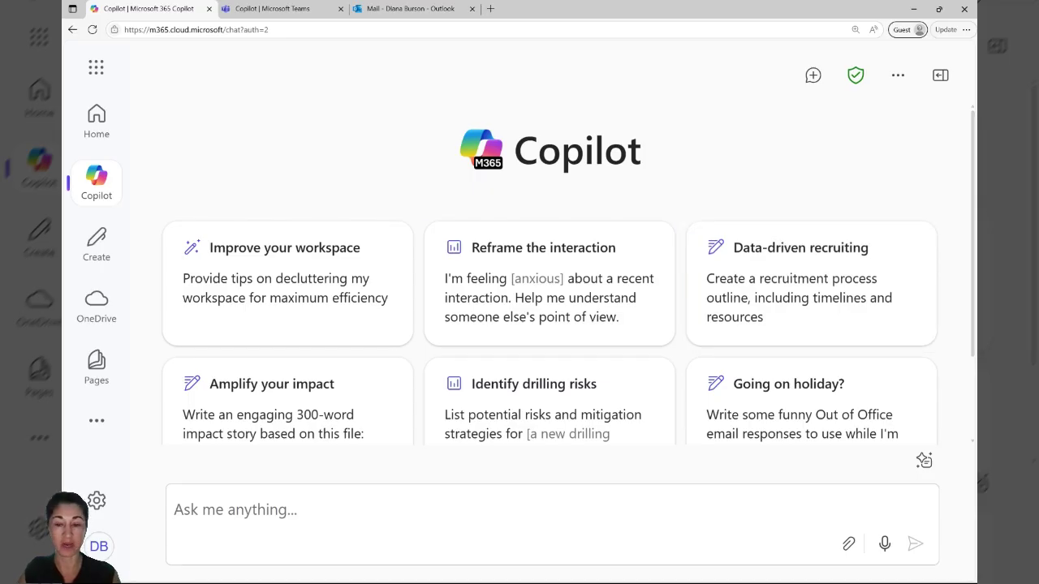
Write a prompt to summarize an email thread, highlighting key decisions, my specific action items with deadlines, and 2-3 response options addressing any open questions
{"action": "left_click", "coordinate": [235, 510]}
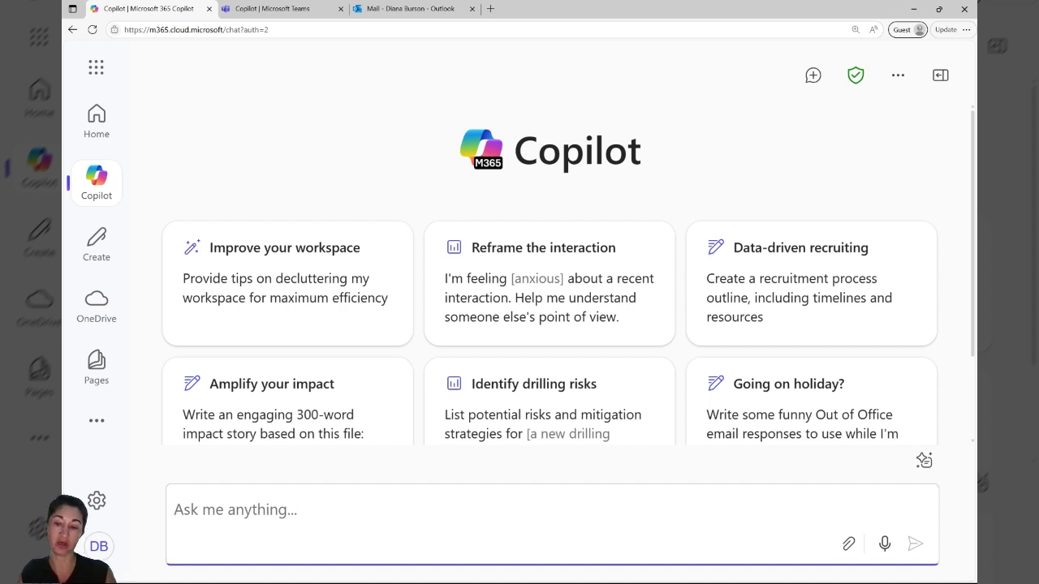
{"action": "type", "text": "Summarize this email thread highlighting key decisions, my specific action items with deadlines, and provide 2-3 response options addressing any open questions."}
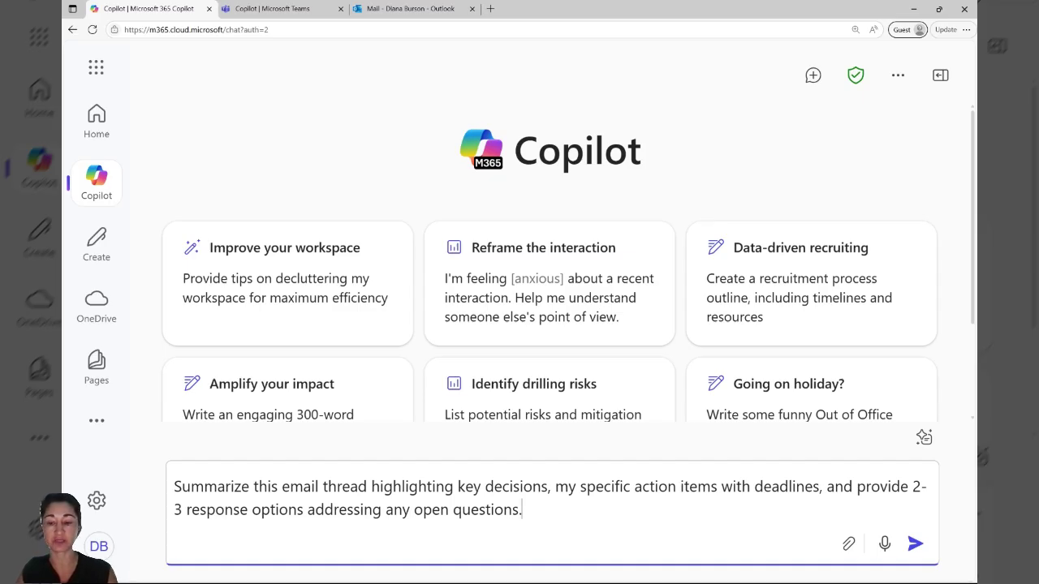
{"action": "key", "text": "shift+Return"}
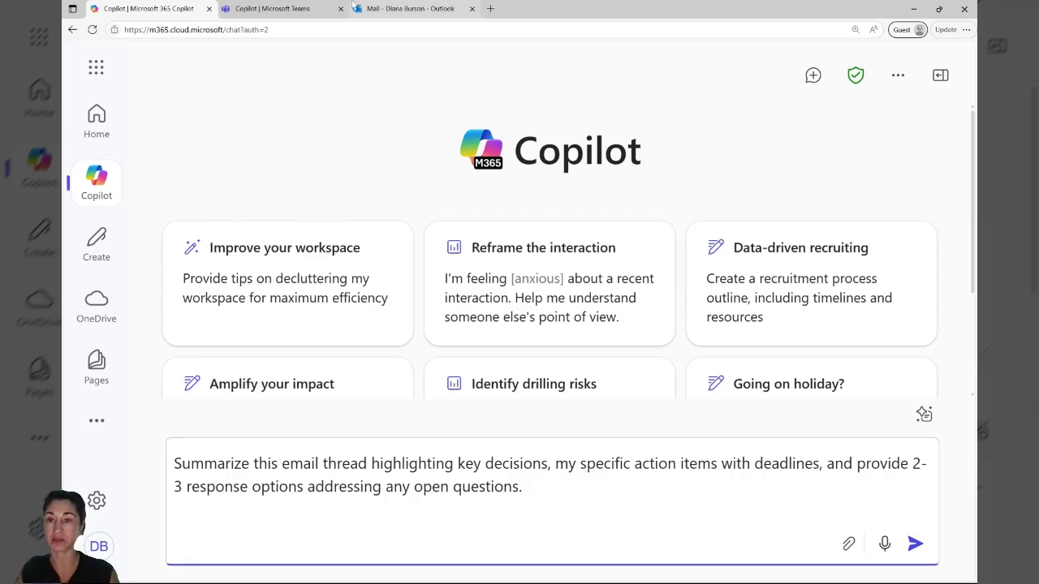
Add the copied email thread below the prompt, submit it, and review the answer through to the suggested responses
{"action": "key", "text": "alt+Tab"}
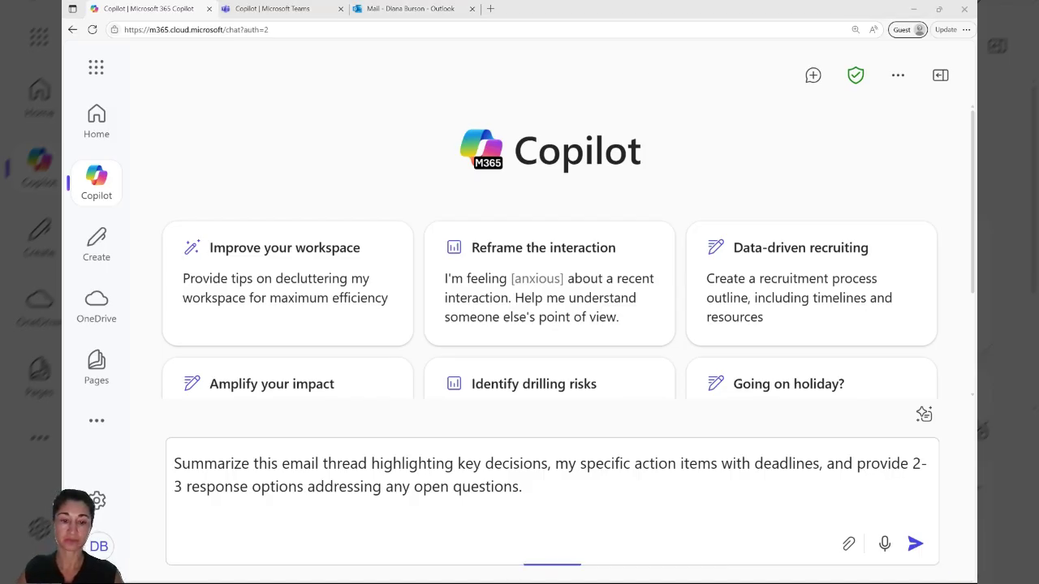
{"action": "key", "text": "alt+Tab"}
{"action": "key", "text": "ctrl+v"}
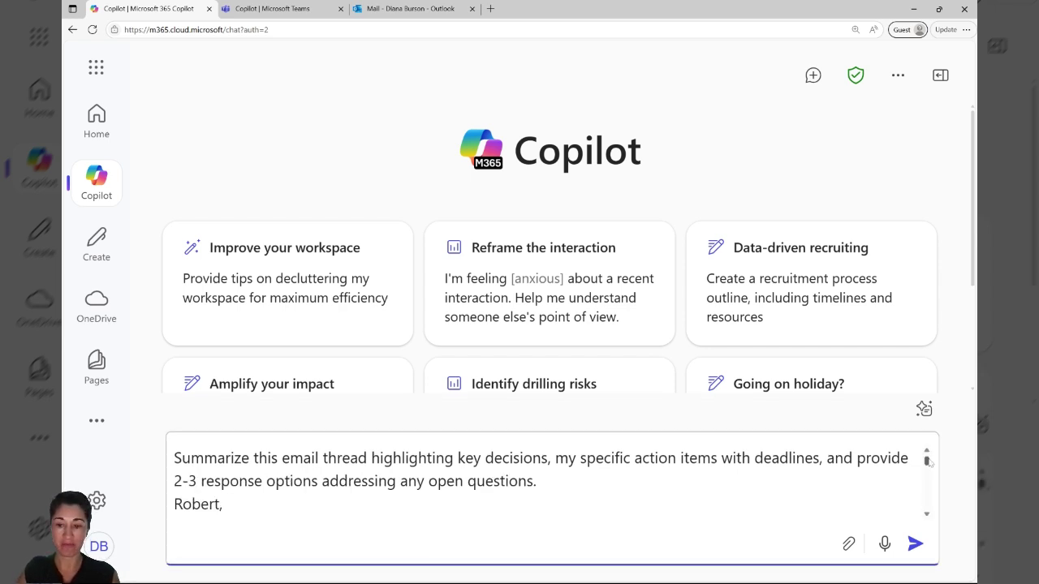
{"action": "left_click_drag", "start_coordinate": [927, 461], "coordinate": [938, 508]}
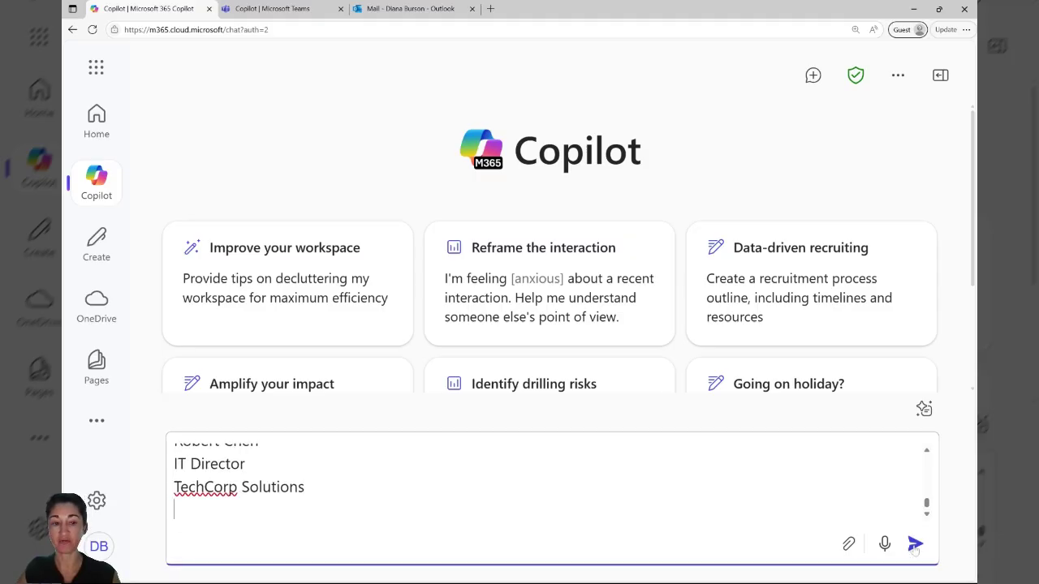
{"action": "left_click", "coordinate": [914, 544]}
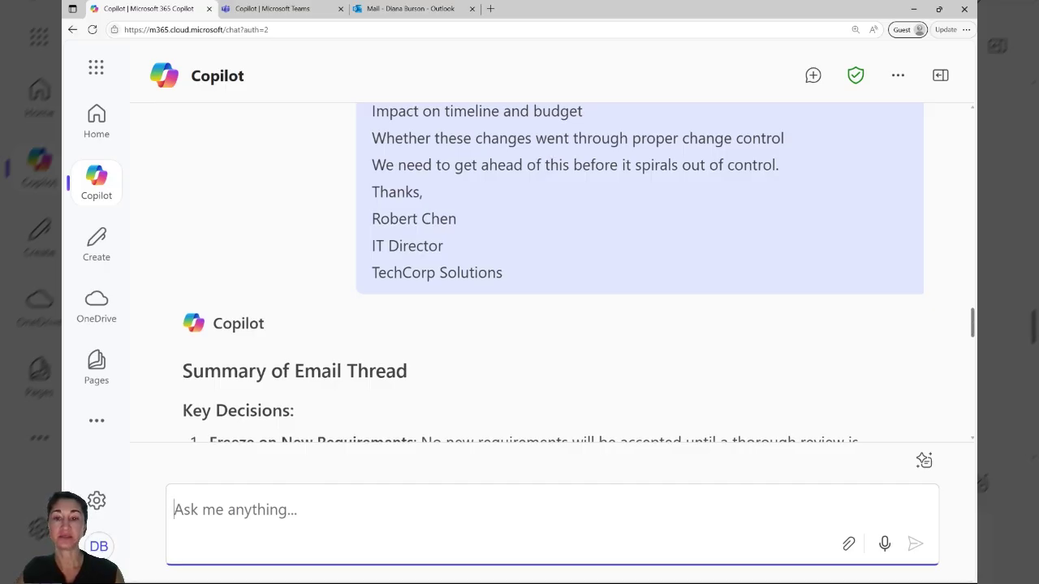
{"action": "scroll", "coordinate": [552, 268], "scroll_direction": "up", "scroll_amount": 10}
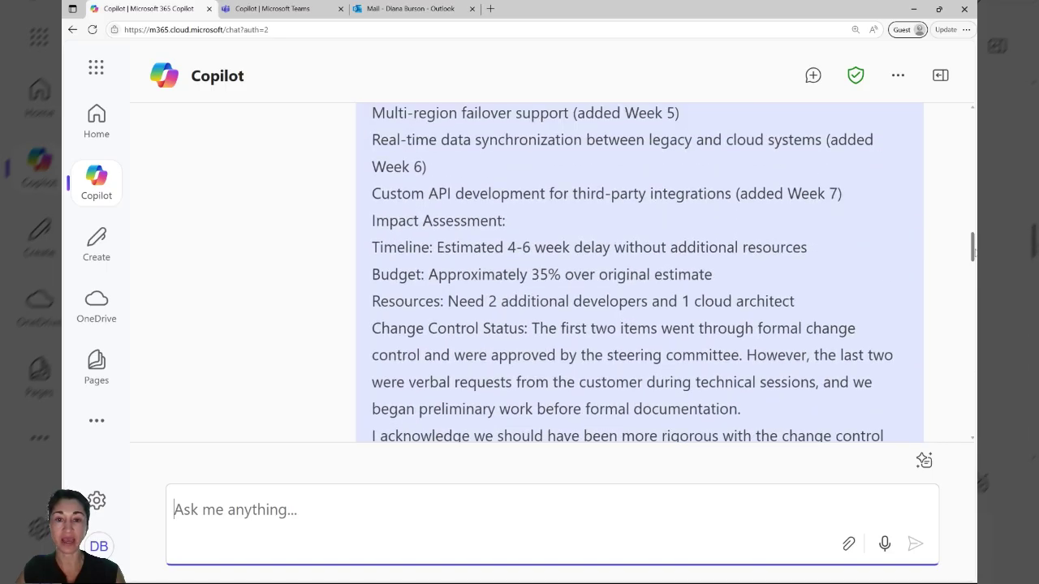
{"action": "scroll", "coordinate": [552, 267], "scroll_direction": "up", "scroll_amount": 15}
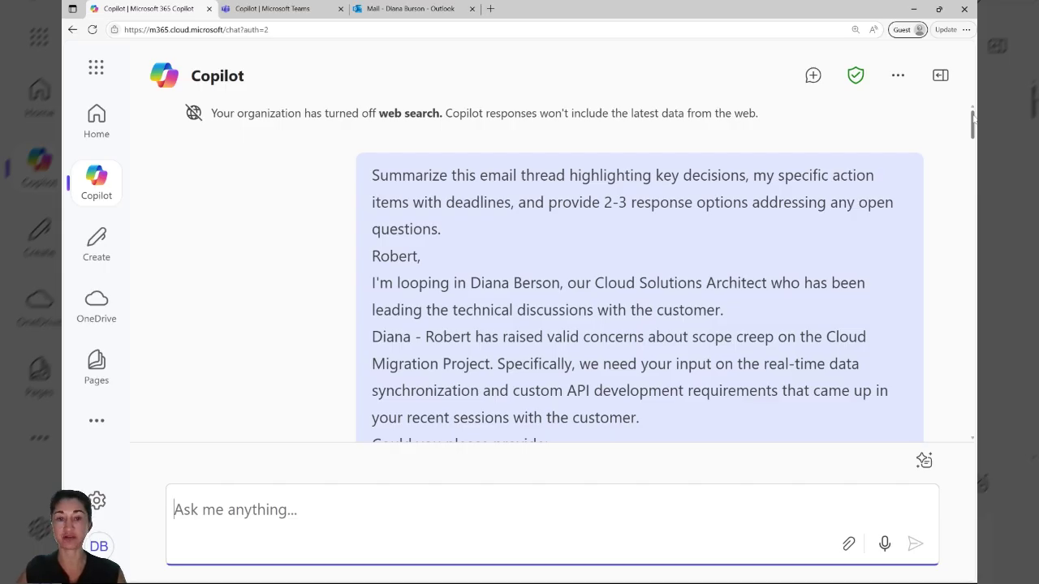
{"action": "left_click_drag", "start_coordinate": [973, 120], "coordinate": [972, 343]}
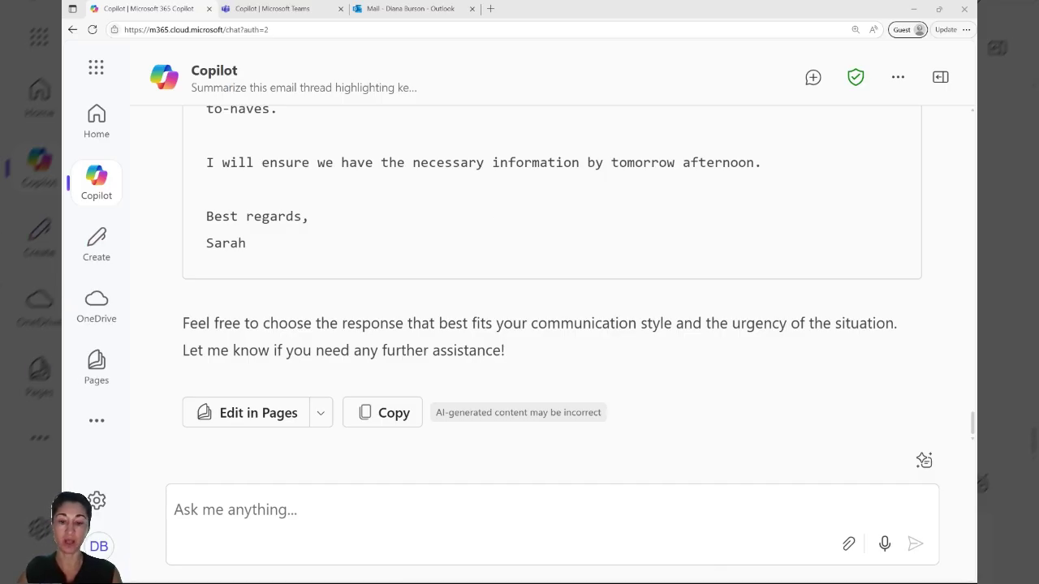
{"action": "key", "text": "alt+Tab"}
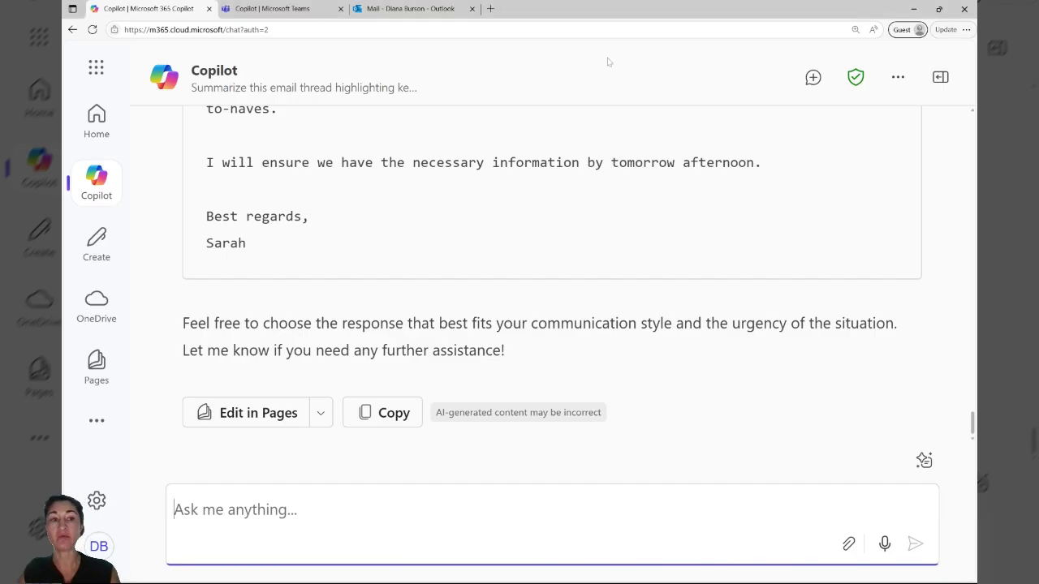
Start a new chat and write a prompt summarizing key decisions, action items with owners and deadlines, main discussion points, and unresolved issues from a meeting transcript
{"action": "left_click", "coordinate": [813, 78]}
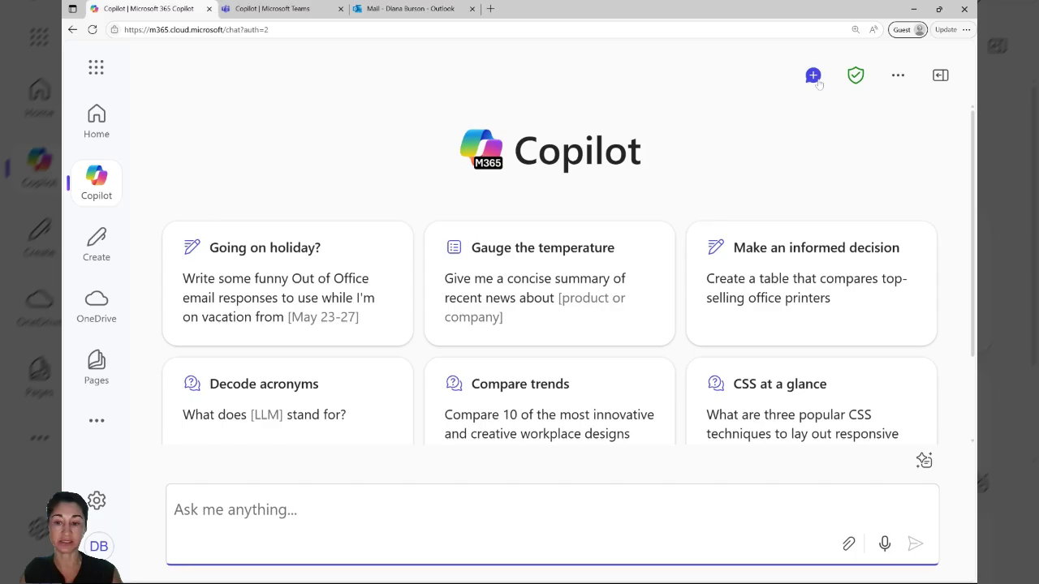
{"action": "type", "text": "Summarize the key decisions, action items with owners and deadlines, main discussion points, and any unresolved issues from this meeting transcript."}
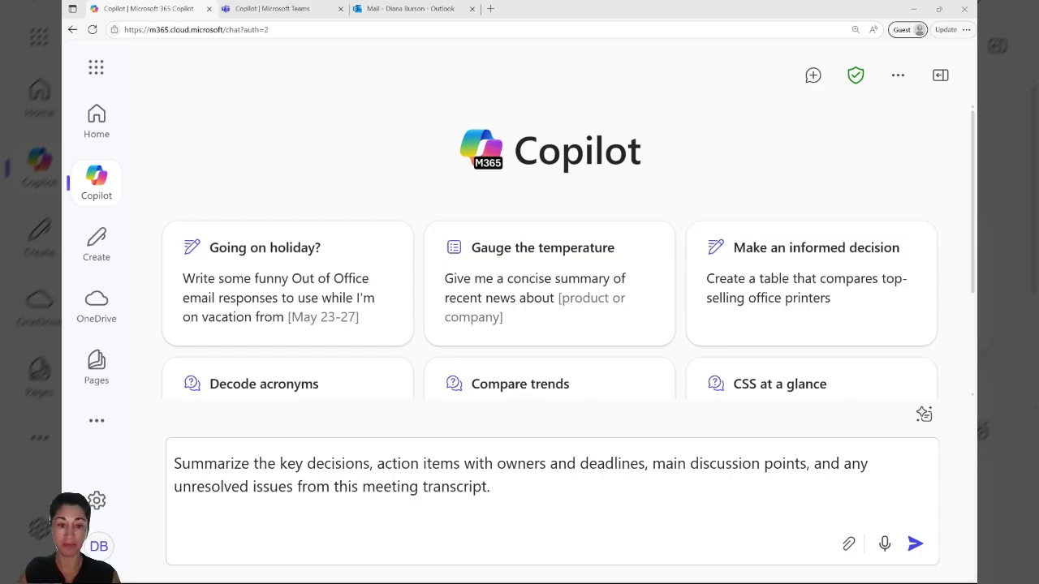
{"action": "key", "text": "alt+Tab"}
{"action": "key", "text": "shift+Return"}
Add the copied meeting transcript below the prompt, submit it, and review the summary from key decisions to unresolved issues
{"action": "key", "text": "ctrl+v"}
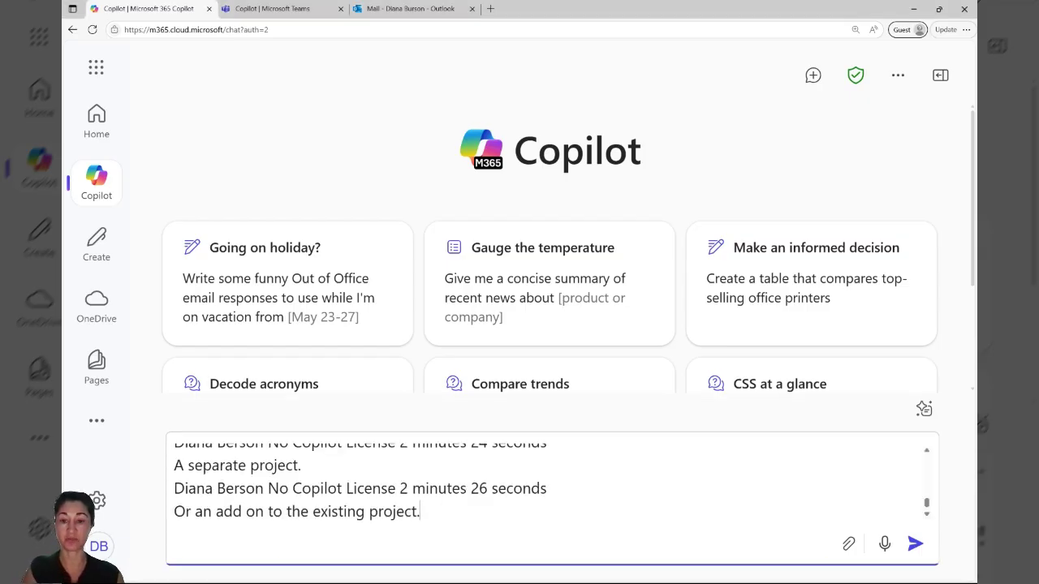
{"action": "mouse_move", "coordinate": [926, 503]}
{"action": "left_mouse_down"}
{"action": "mouse_move", "coordinate": [927, 465]}
{"action": "mouse_move", "coordinate": [926, 503]}
{"action": "left_mouse_up"}
{"action": "left_click", "coordinate": [913, 544]}
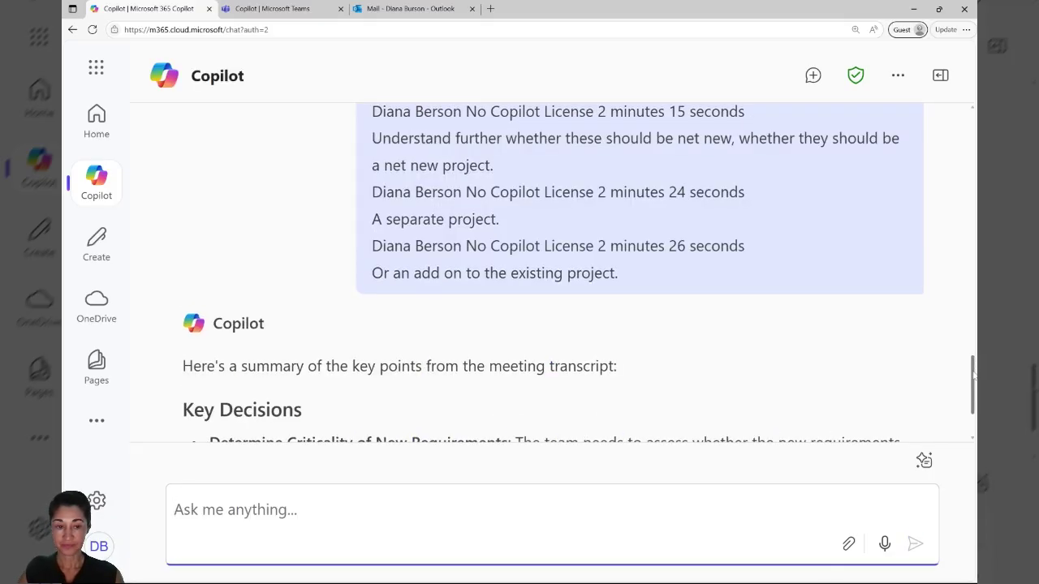
{"action": "left_click_drag", "start_coordinate": [974, 373], "coordinate": [972, 135]}
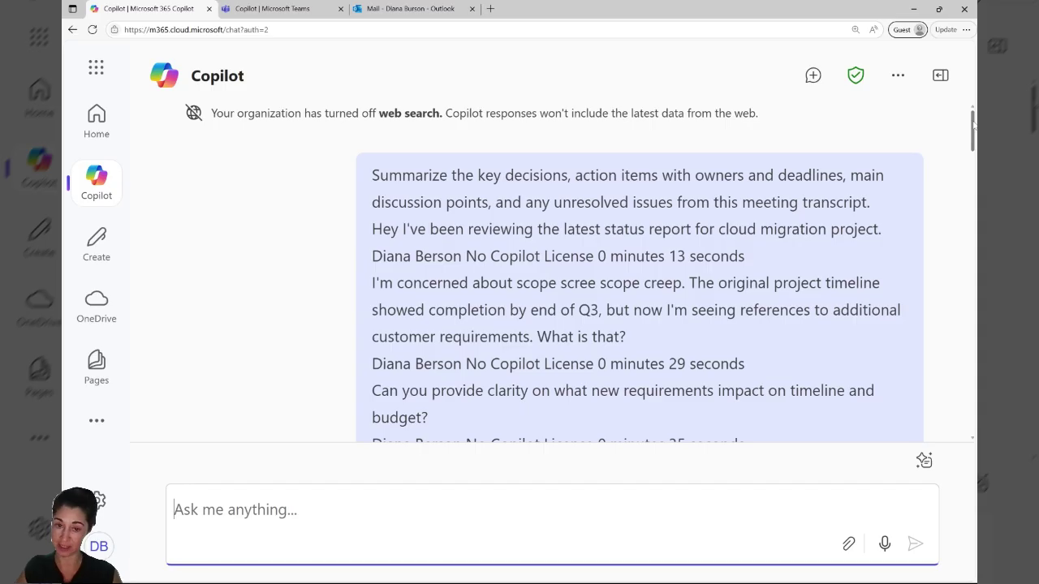
{"action": "left_click_drag", "start_coordinate": [973, 123], "coordinate": [972, 325]}
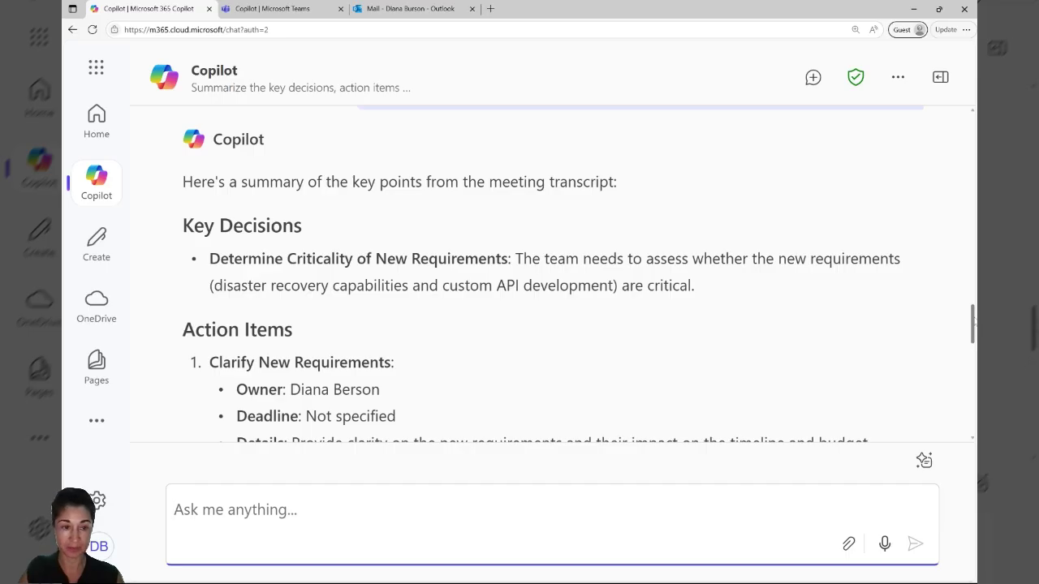
{"action": "left_click_drag", "start_coordinate": [972, 322], "coordinate": [974, 388]}
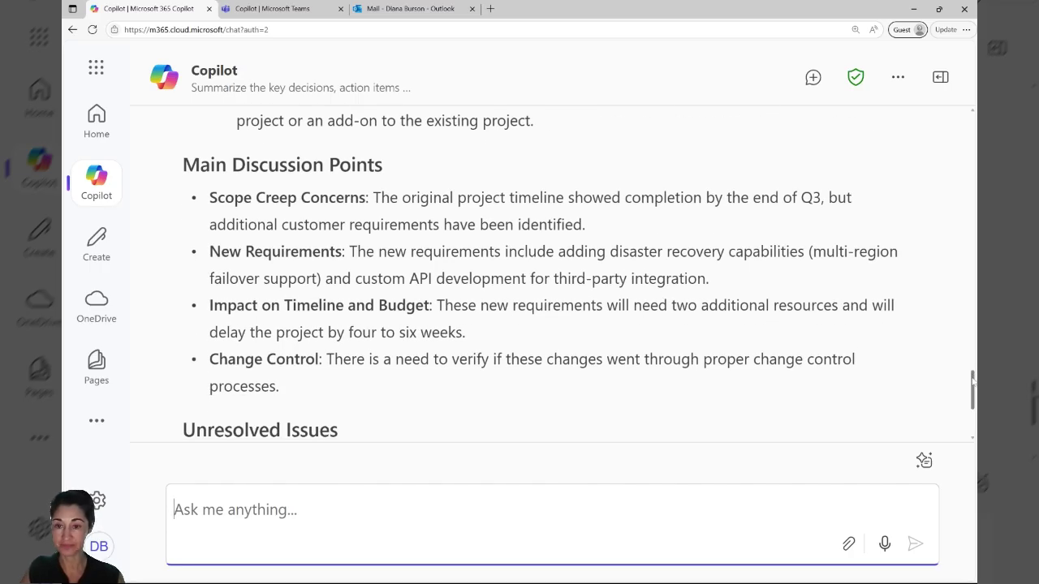
{"action": "left_click_drag", "start_coordinate": [972, 381], "coordinate": [973, 403]}
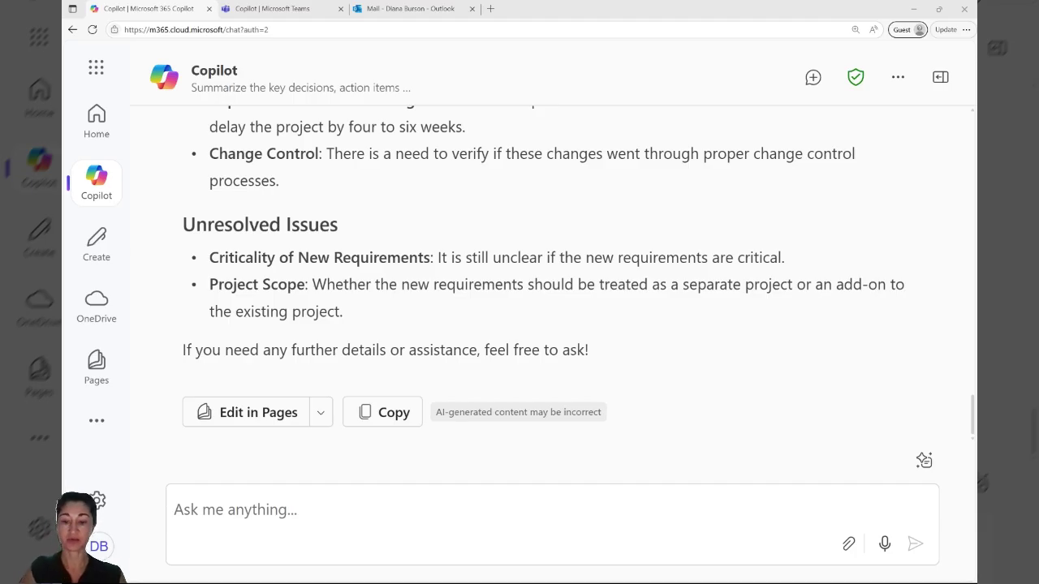
{"action": "left_click", "coordinate": [691, 254]}
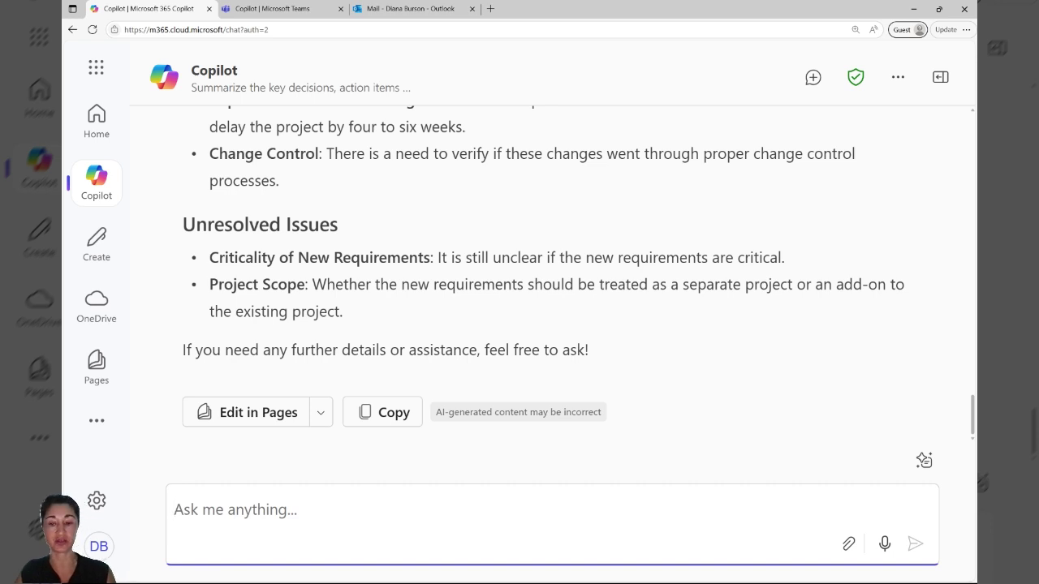
In a new chat, request the attached Forrester public-sector Copilot case study PDF's main purpose, key arguments, critical findings/recommendations, gaps, risks, and action items or decisions
{"action": "left_click", "coordinate": [814, 77]}
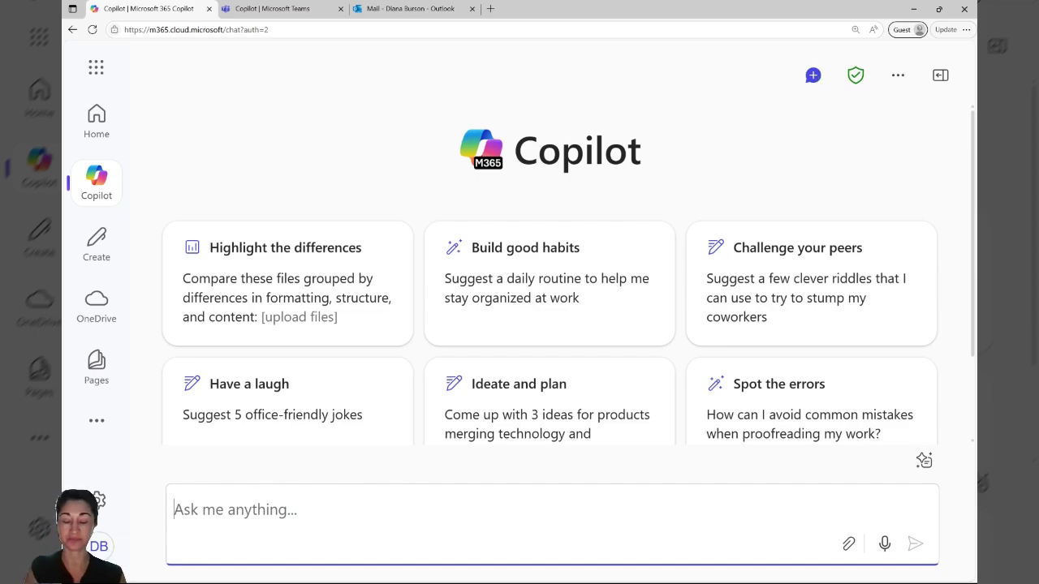
{"action": "type", "text": "Analyze this document and provide main purpose and key arguments, critical findings and/or recommendations, potential gaps and risks. Include action items or decisions required if applicable."}
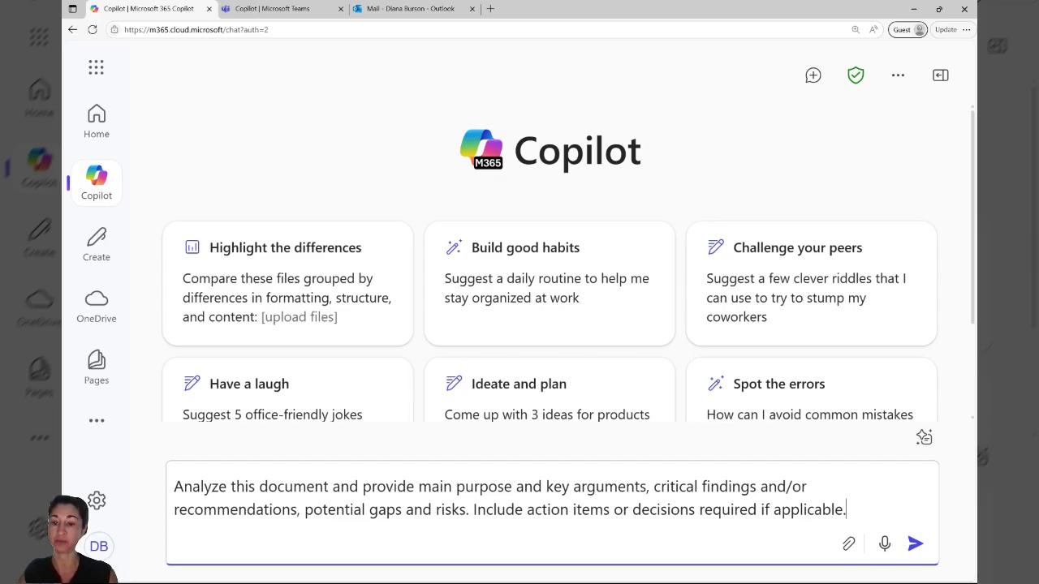
{"action": "left_click", "coordinate": [849, 546]}
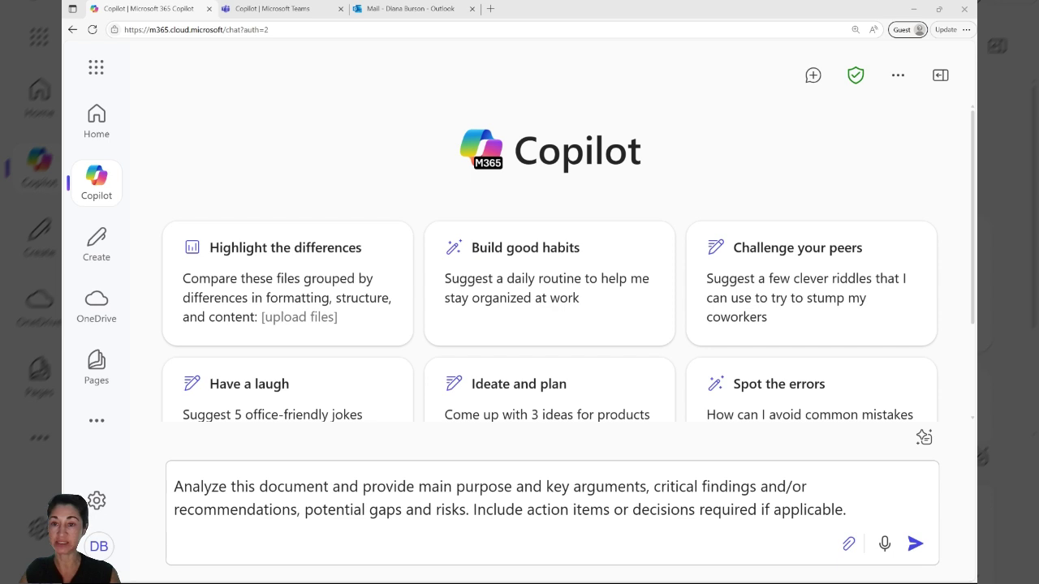
{"action": "key", "text": "Return"}
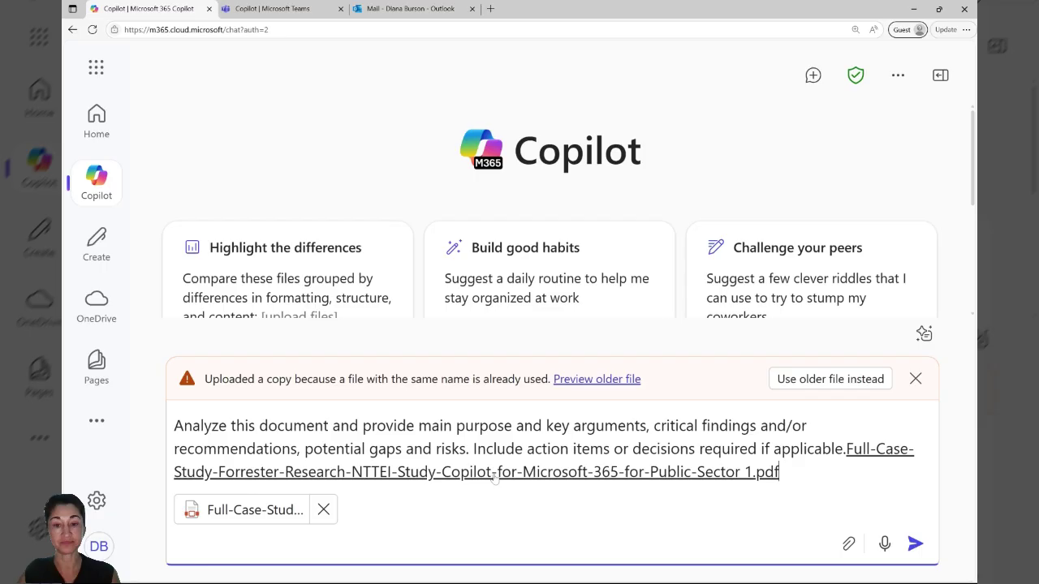
Submit the document analysis request and review the reply from its reviewed document title and main purpose onward
{"action": "left_click", "coordinate": [913, 546]}
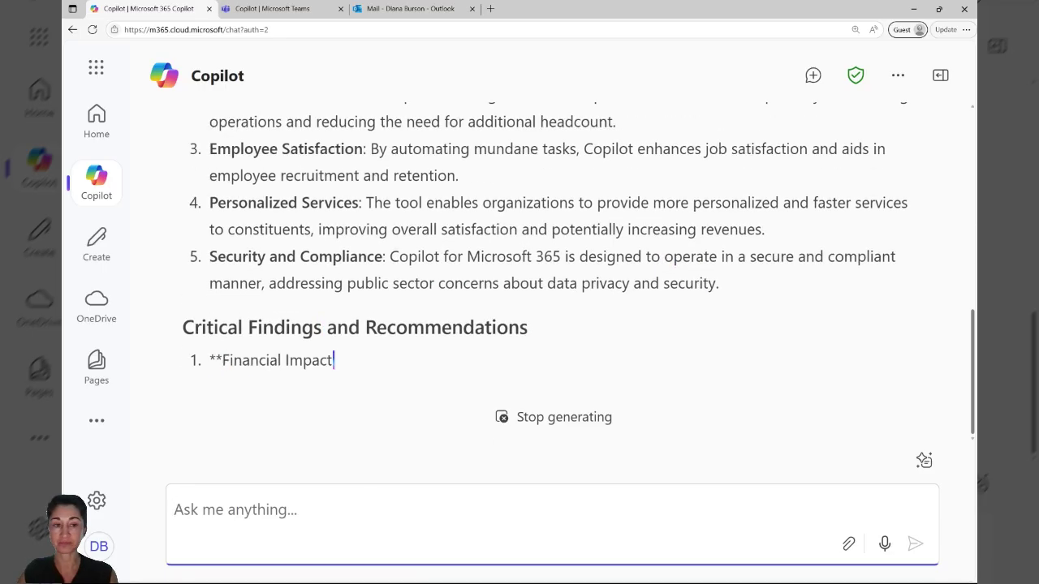
{"action": "scroll", "coordinate": [552, 267], "scroll_direction": "up", "scroll_amount": 15}
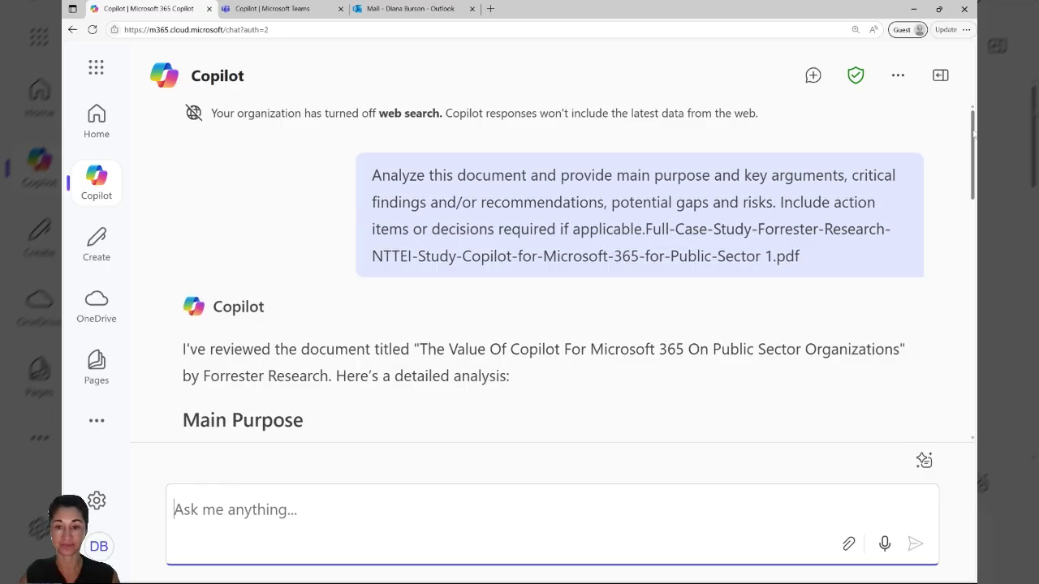
{"action": "left_click_drag", "start_coordinate": [973, 132], "coordinate": [973, 179]}
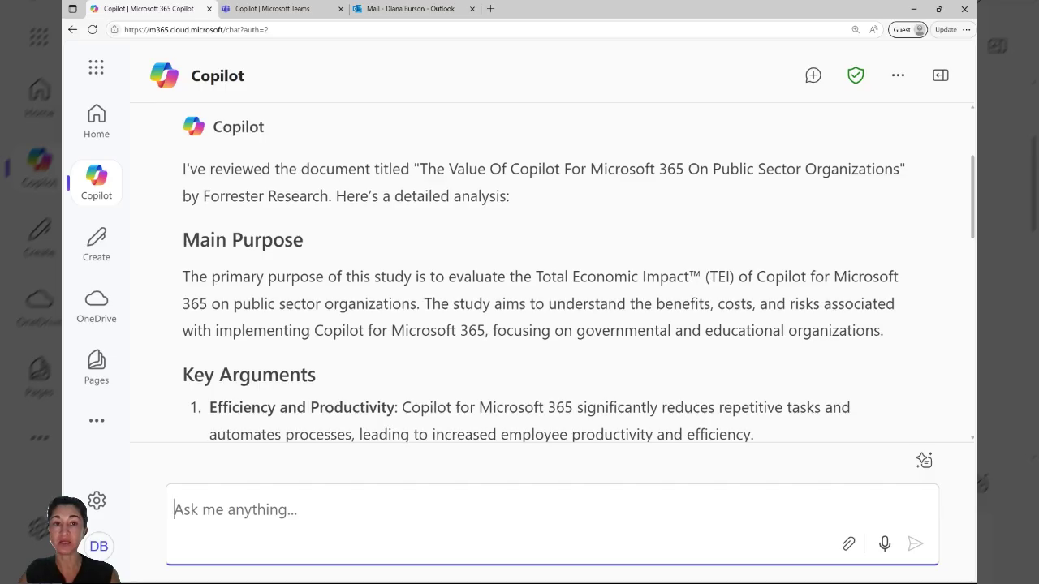
{"action": "left_click_drag", "start_coordinate": [419, 169], "coordinate": [900, 169]}
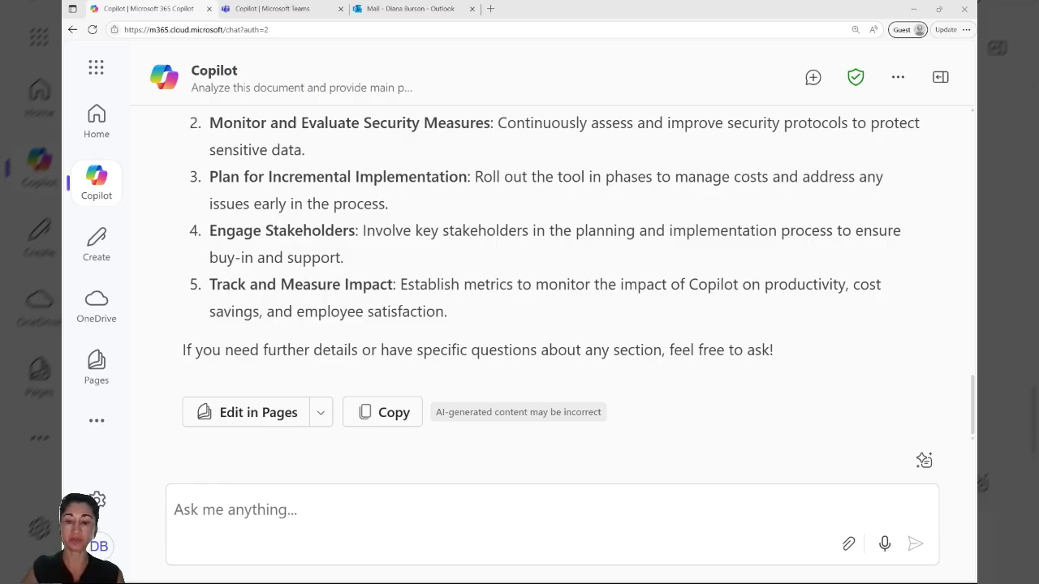
Ask for Microsoft 365 Copilot's complete public-sector ROI story, including range of returns, factors behind low or high ROI, and benefits timeline, and review the answer
{"action": "left_click", "coordinate": [382, 528]}
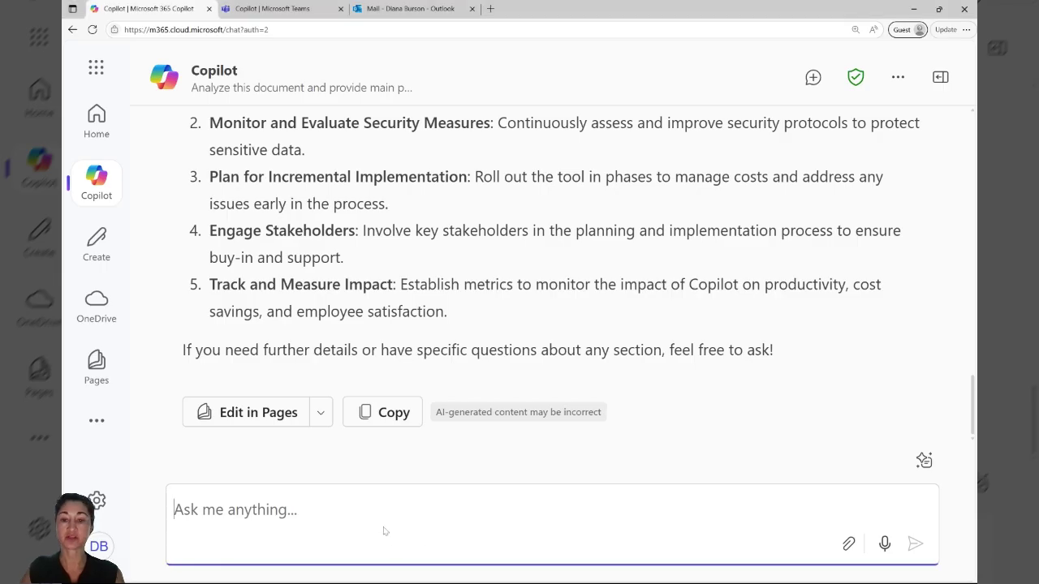
{"action": "type", "text": "What is the complete ROI story for Microsoft 365 Copilot in public sector organizations - including the range of possible returns, the key factors that determine whether an organization achieves low or high ROI, and the specific timeline for realizing these benefits?"}
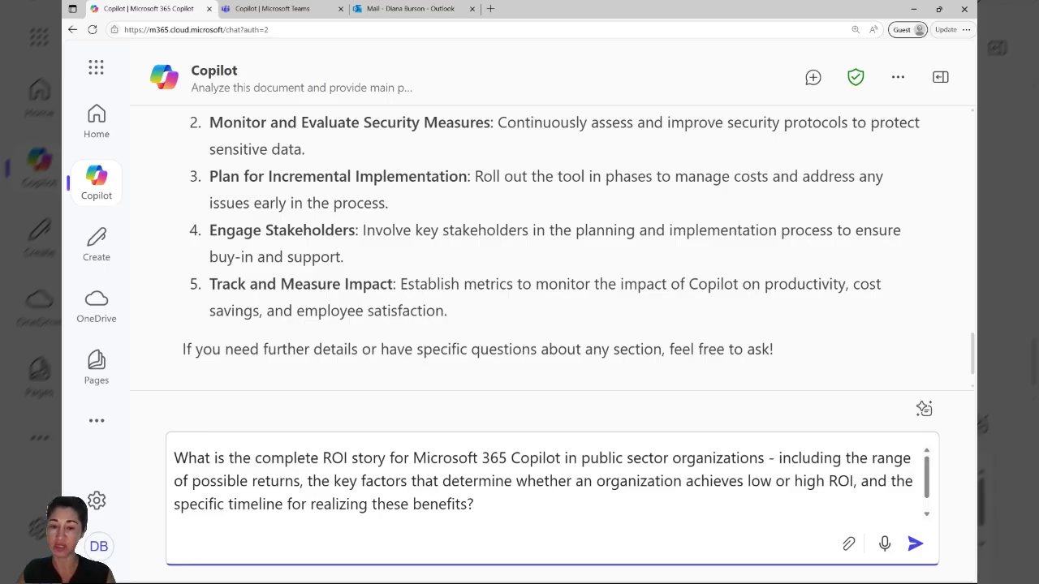
{"action": "left_click", "coordinate": [915, 544]}
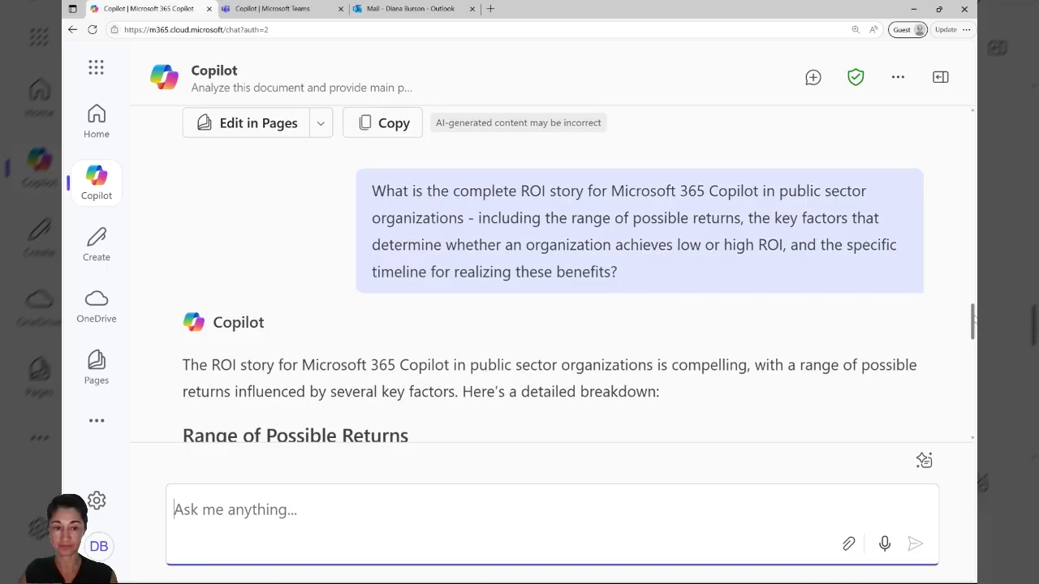
{"action": "scroll", "coordinate": [973, 312], "scroll_direction": "down", "scroll_amount": 2}
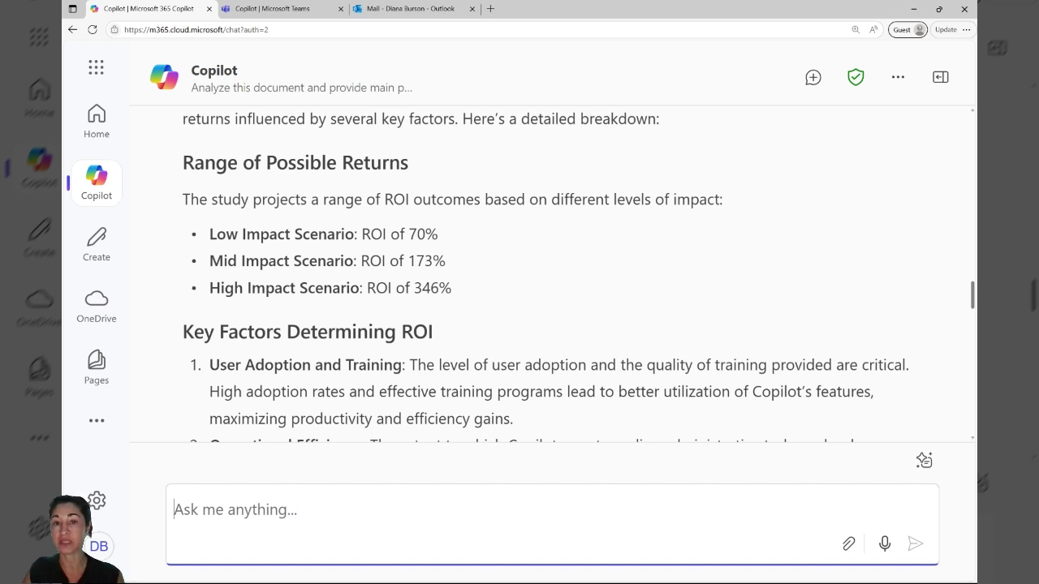
{"action": "scroll", "coordinate": [549, 274], "scroll_direction": "up", "scroll_amount": 3}
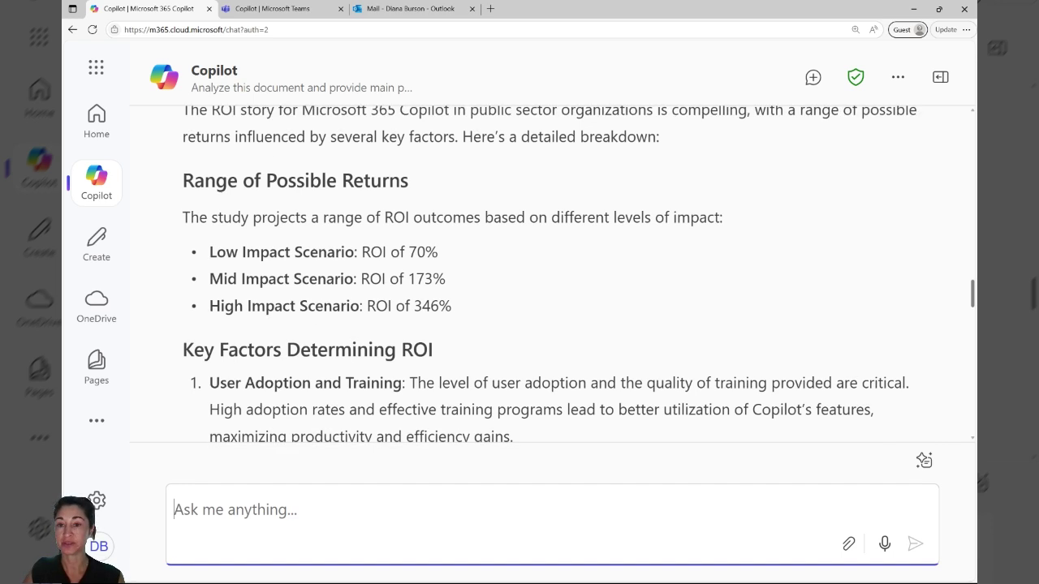
{"action": "scroll", "coordinate": [549, 275], "scroll_direction": "down", "scroll_amount": 2}
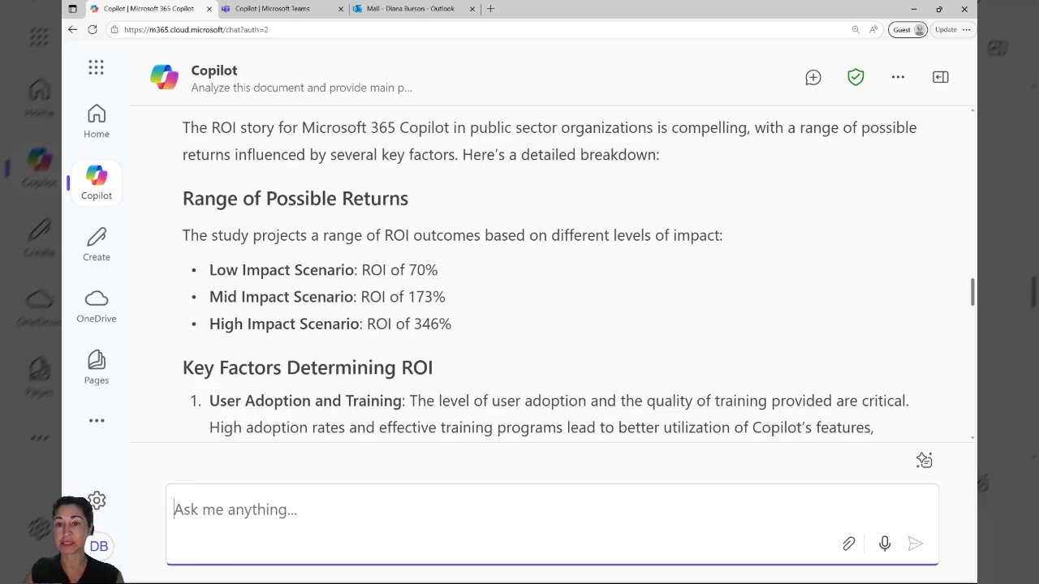
{"action": "scroll", "coordinate": [550, 274], "scroll_direction": "down", "scroll_amount": 4}
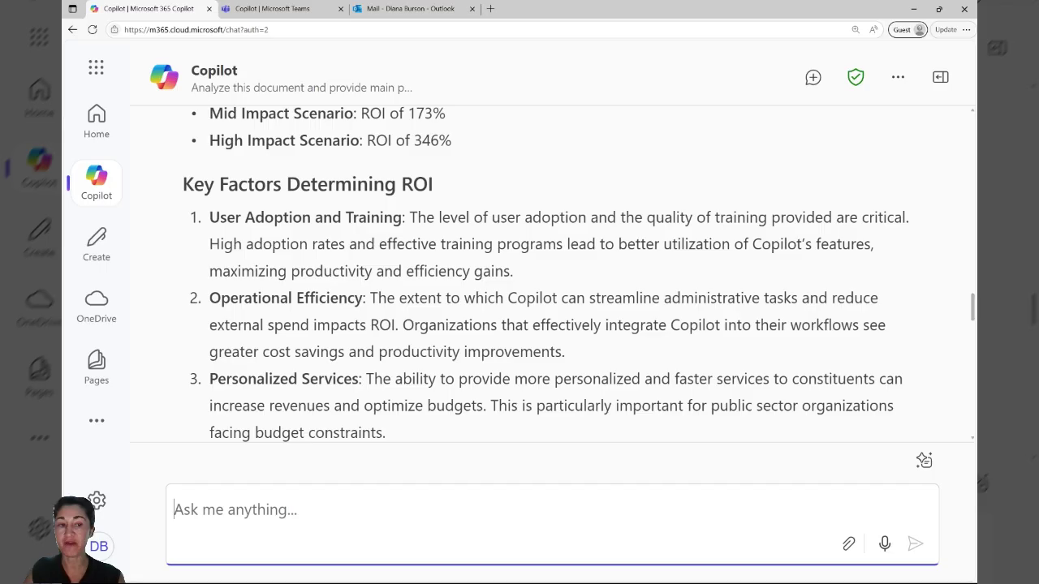
Read the rest of the ROI answer, from the key ROI factors through the benefits timeline and financial impact summary to the conclusion
{"action": "scroll", "coordinate": [549, 274], "scroll_direction": "down", "scroll_amount": 8}
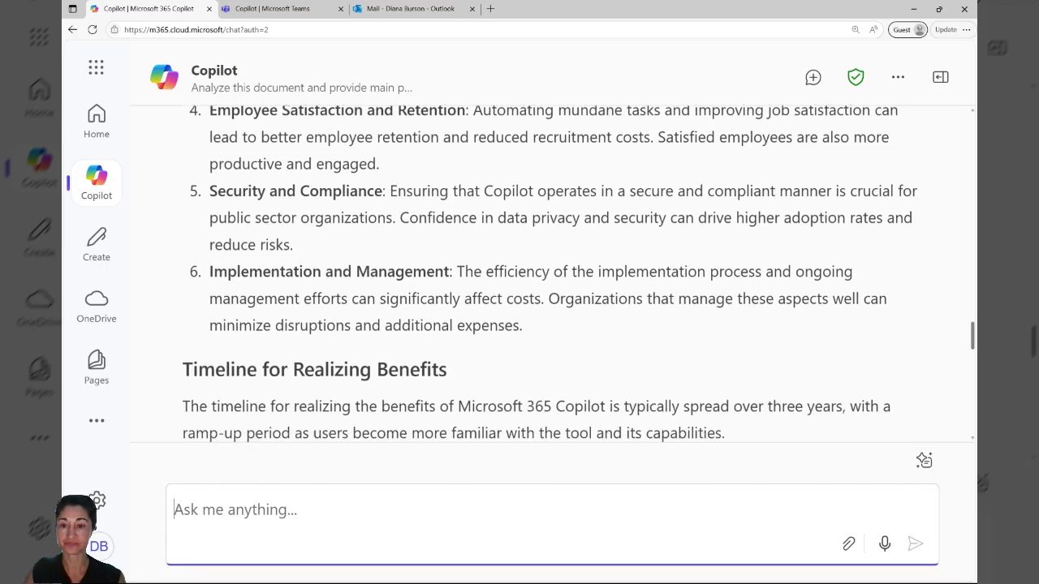
{"action": "scroll", "coordinate": [549, 275], "scroll_direction": "down", "scroll_amount": 3}
{"action": "scroll", "coordinate": [550, 275], "scroll_direction": "down", "scroll_amount": 8}
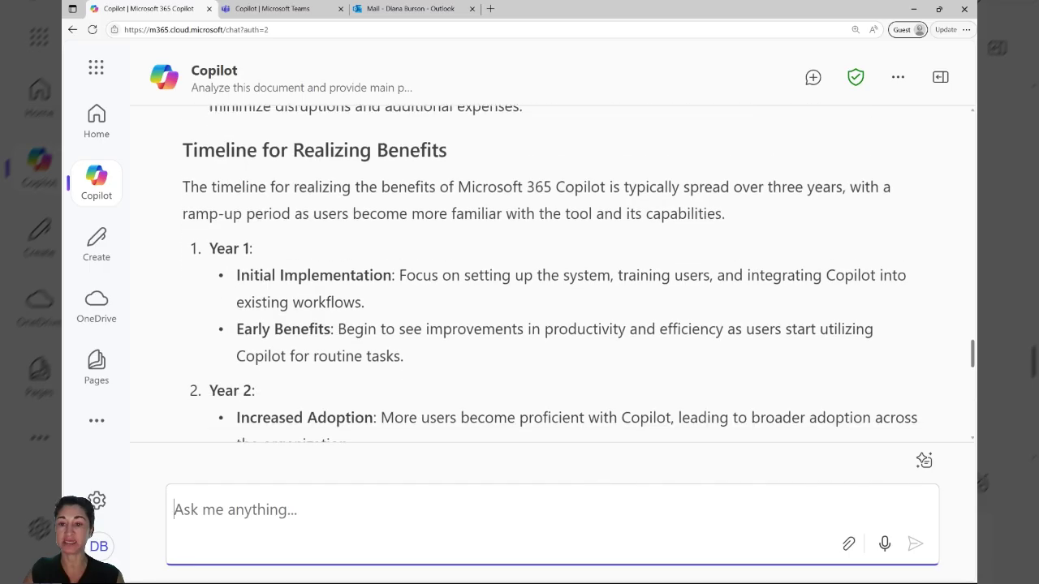
{"action": "scroll", "coordinate": [544, 276], "scroll_direction": "down", "scroll_amount": 8}
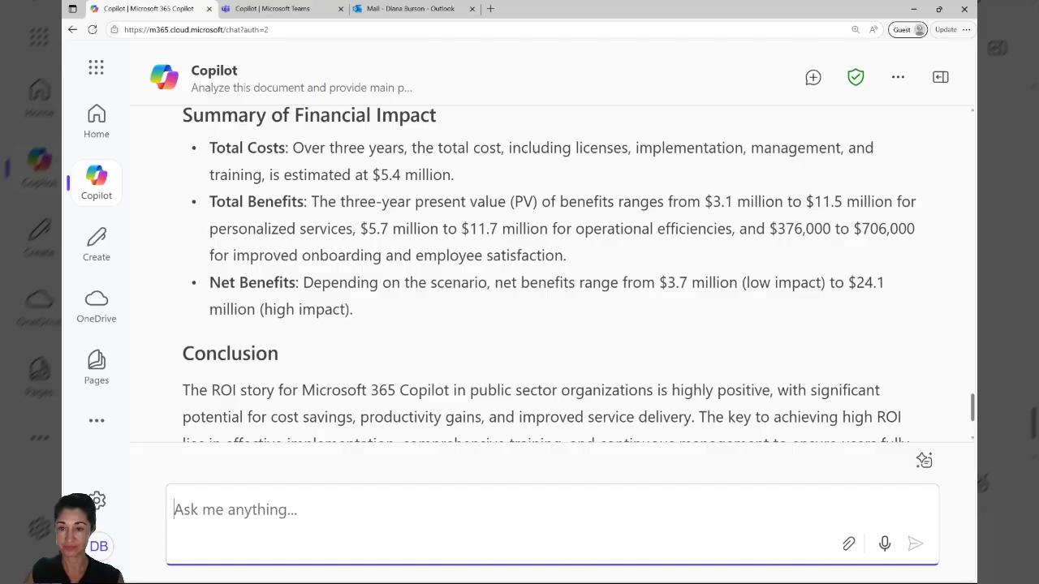
{"action": "scroll", "coordinate": [544, 276], "scroll_direction": "up", "scroll_amount": 1}
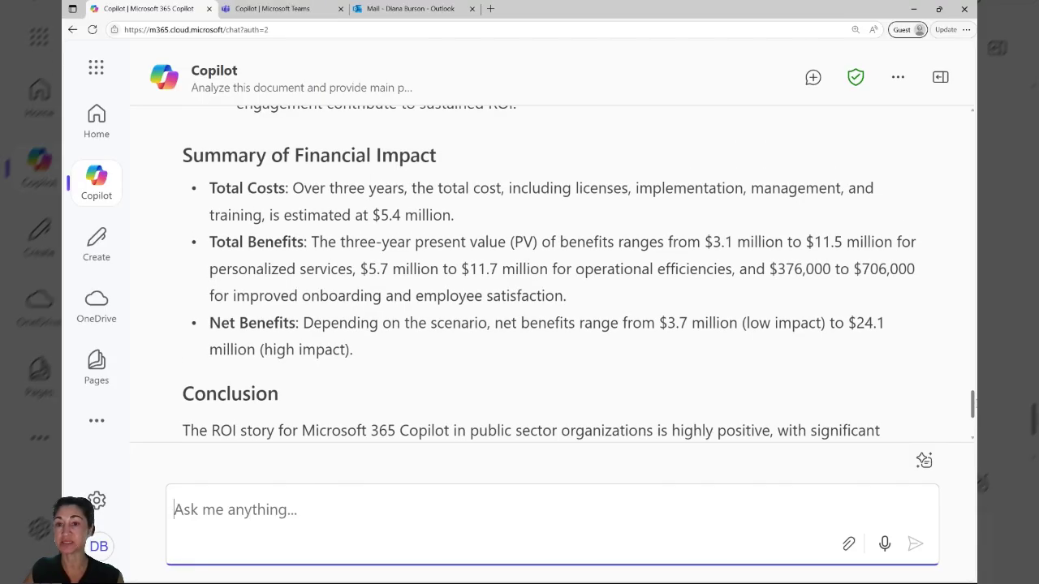
{"action": "scroll", "coordinate": [549, 273], "scroll_direction": "down", "scroll_amount": 4}
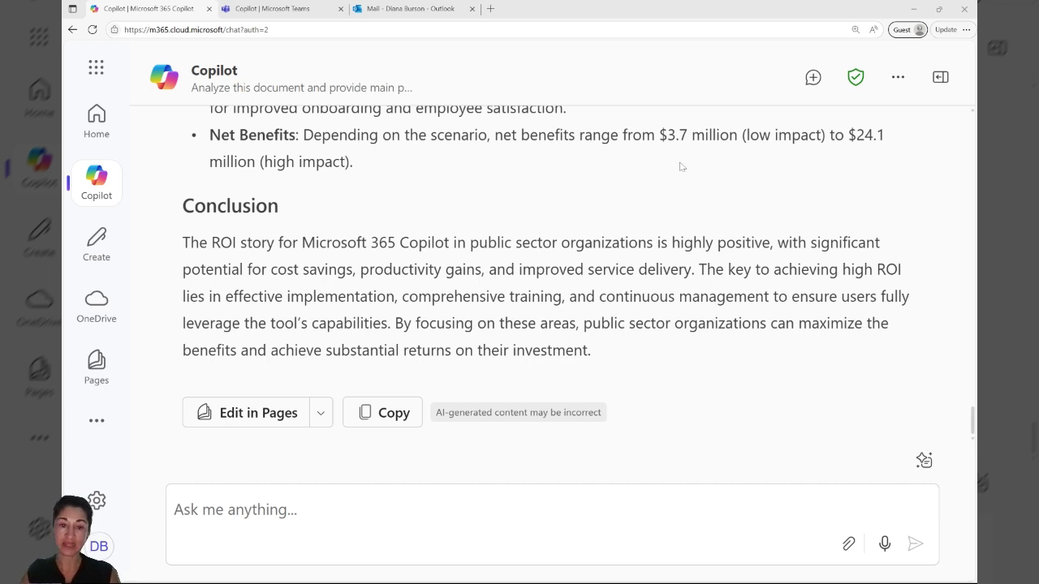
Ask for the core value proposition of Copilot for Microsoft 365 for public sector organizations and how it addresses their unique challenges, and review the answer
{"action": "left_click", "coordinate": [406, 529]}
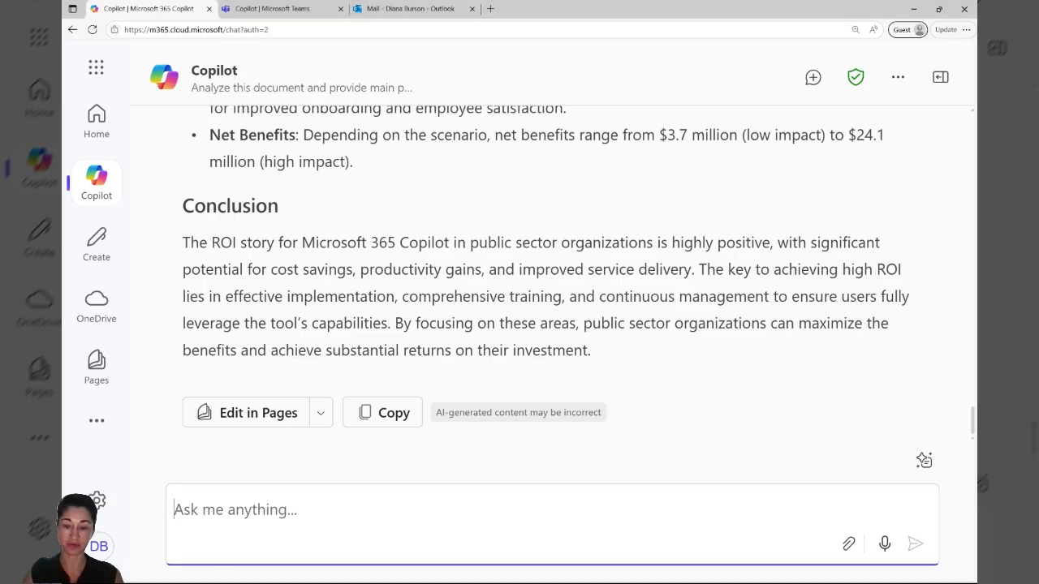
{"action": "type", "text": "What is the core value proposition of Copilot for Microsoft 365 for public sector organizations, and how does it specifically address their unique challenges?"}
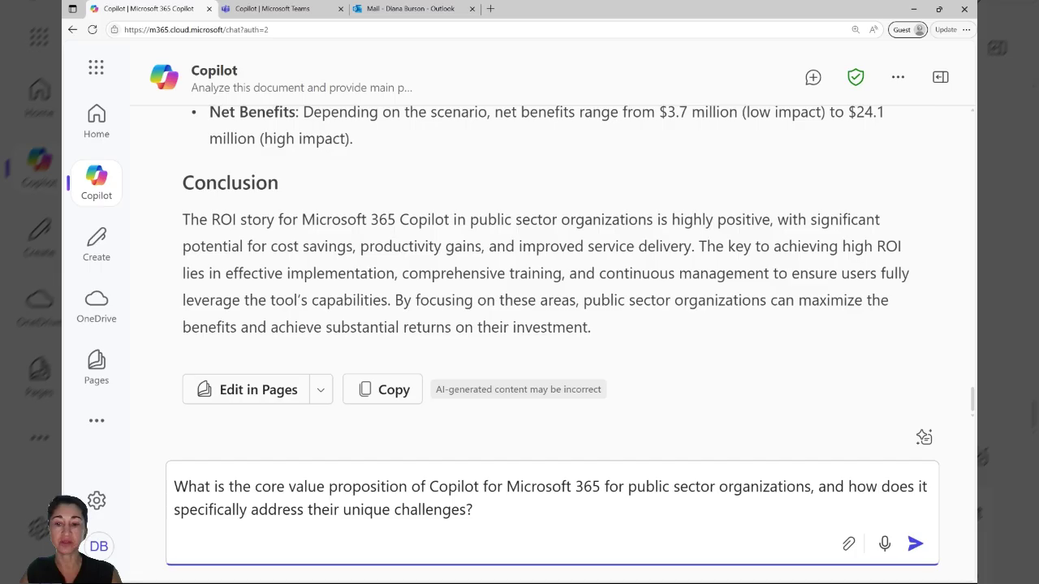
{"action": "left_click", "coordinate": [914, 544]}
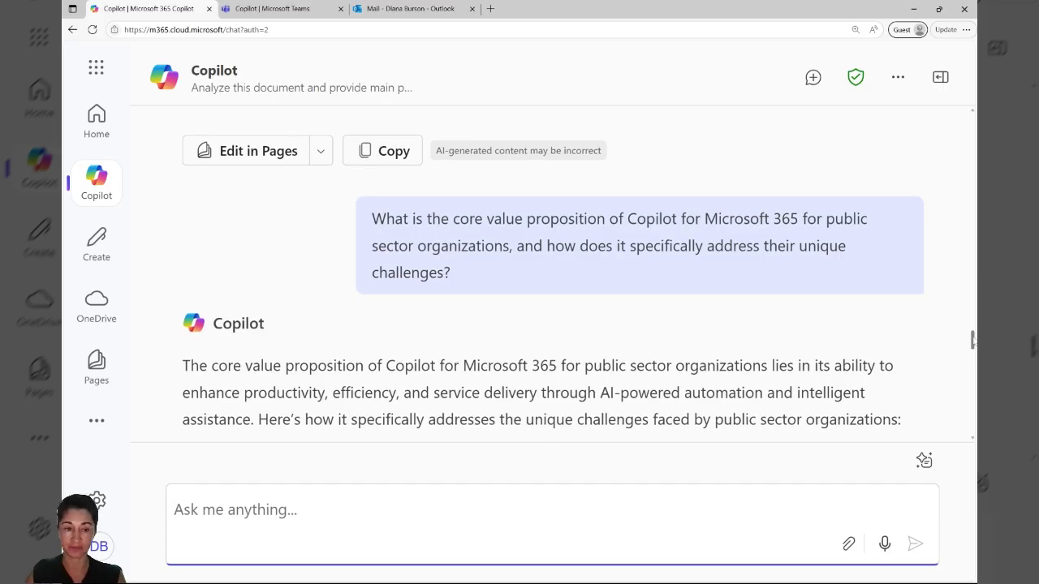
{"action": "scroll", "coordinate": [972, 341], "scroll_direction": "down", "scroll_amount": 2}
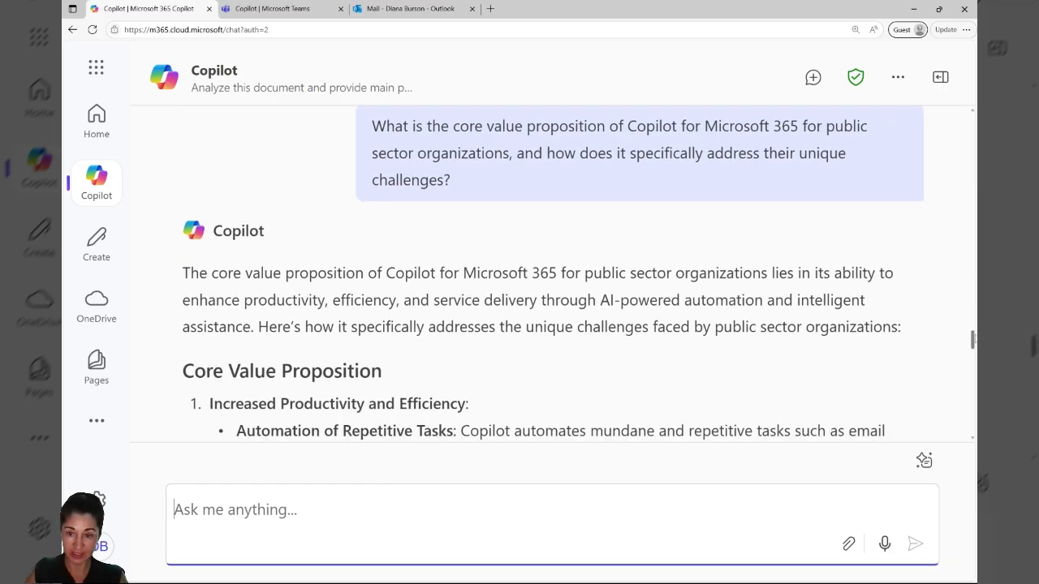
{"action": "scroll", "coordinate": [973, 341], "scroll_direction": "down", "scroll_amount": 2}
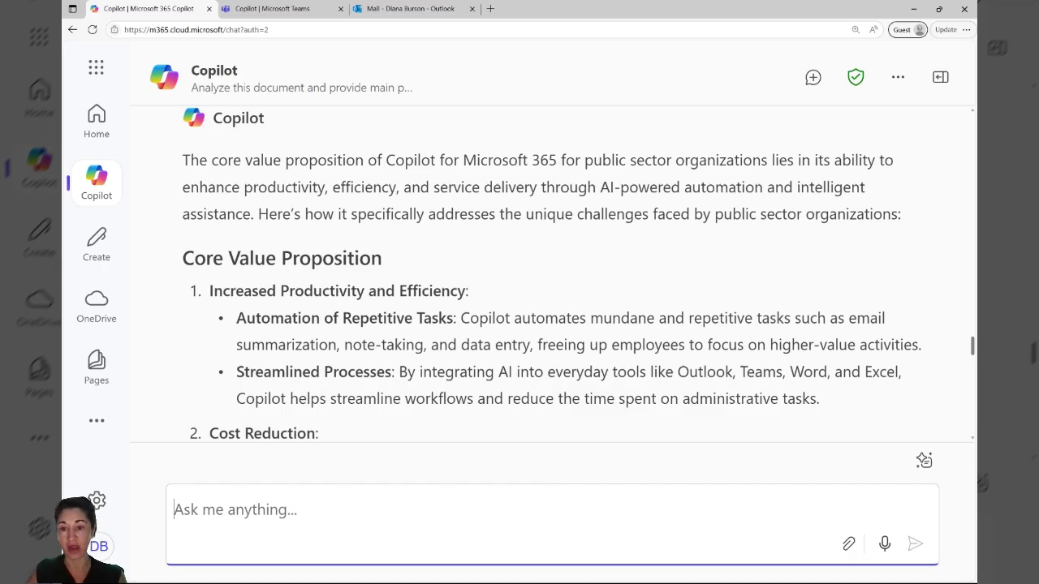
{"action": "scroll", "coordinate": [973, 345], "scroll_direction": "down", "scroll_amount": 5}
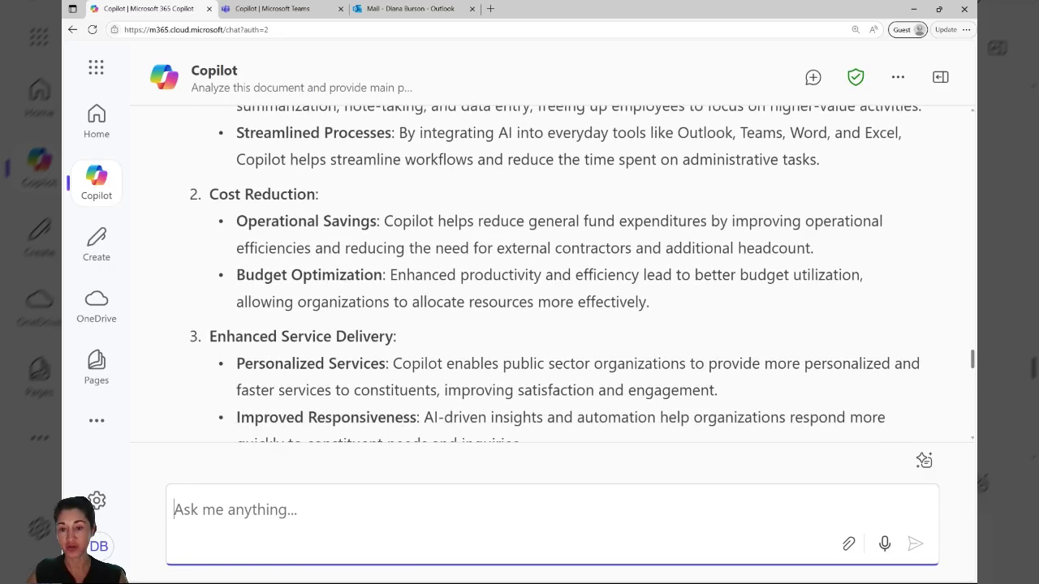
{"action": "scroll", "coordinate": [552, 274], "scroll_direction": "down", "scroll_amount": 3}
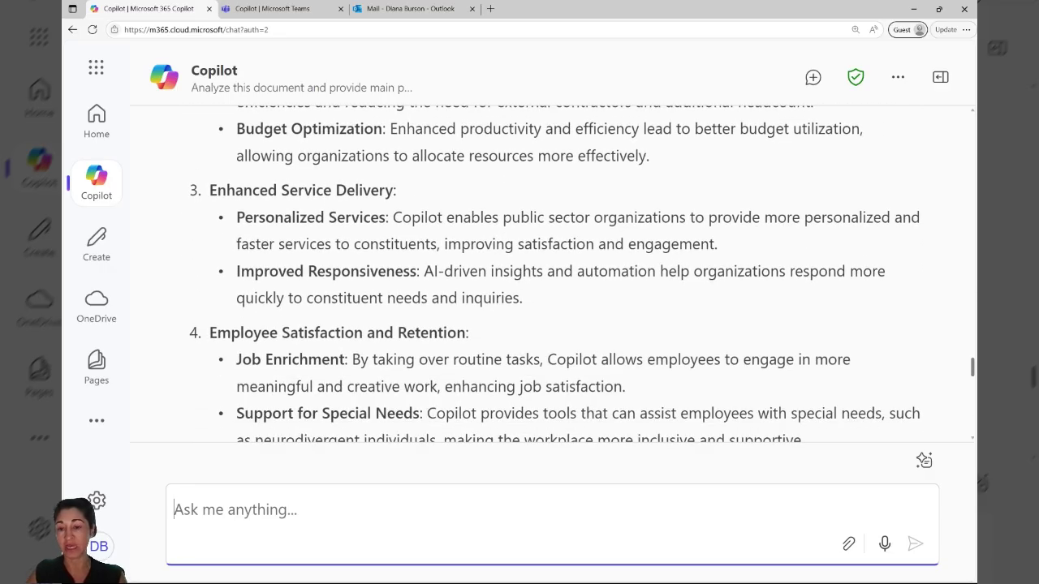
{"action": "scroll", "coordinate": [552, 281], "scroll_direction": "down", "scroll_amount": 9}
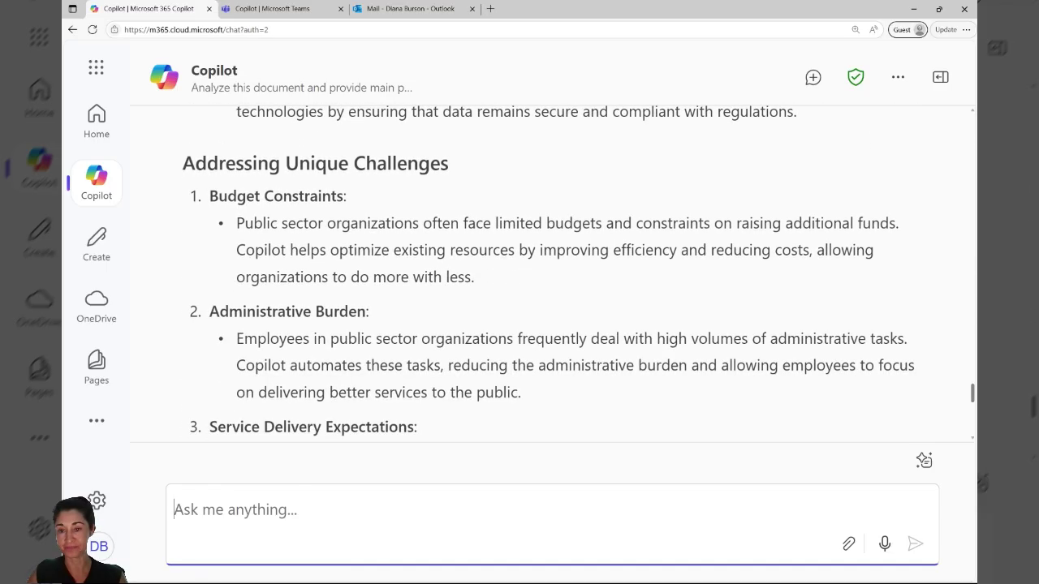
{"action": "scroll", "coordinate": [552, 282], "scroll_direction": "down", "scroll_amount": 15}
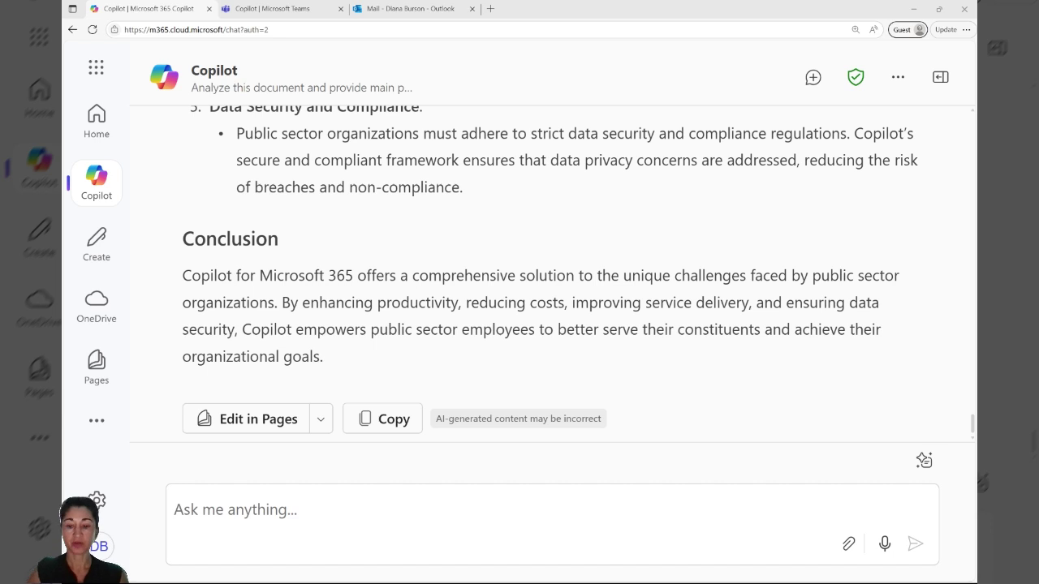
Ask "What cybersecurity risks are mentioned in this document and that we should prepare for?" and review the risks and mitigation recommendations
{"action": "left_click", "coordinate": [810, 532]}
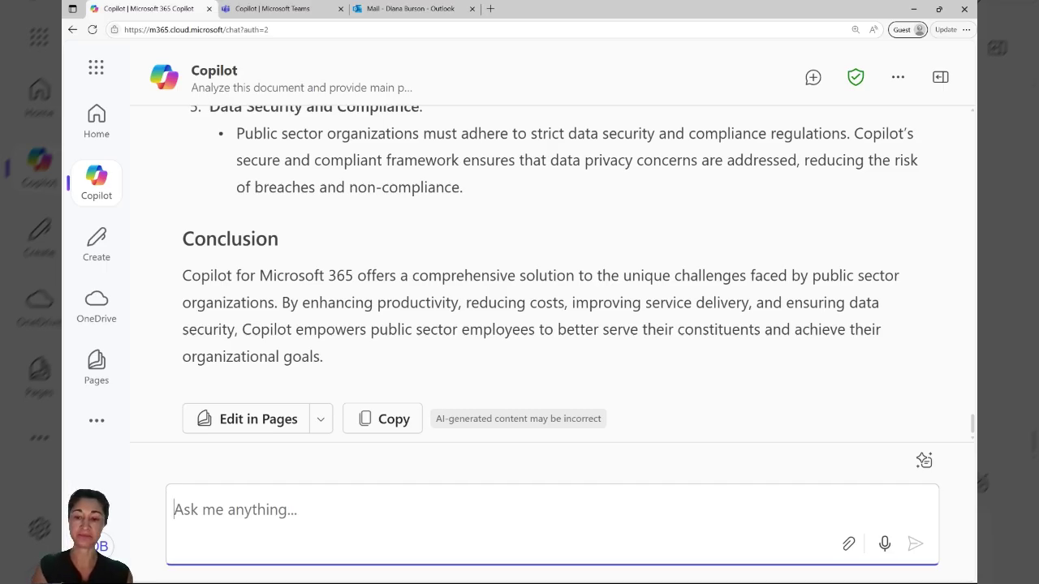
{"action": "type", "text": "What cybersecurity risks are mentioned in this document and that we should prepare for?"}
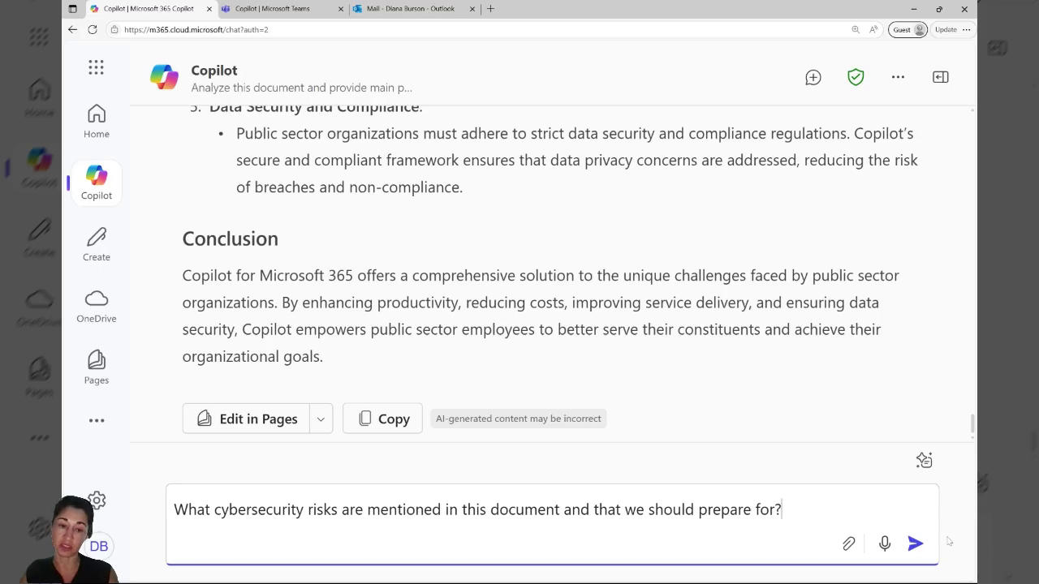
{"action": "left_click", "coordinate": [914, 547]}
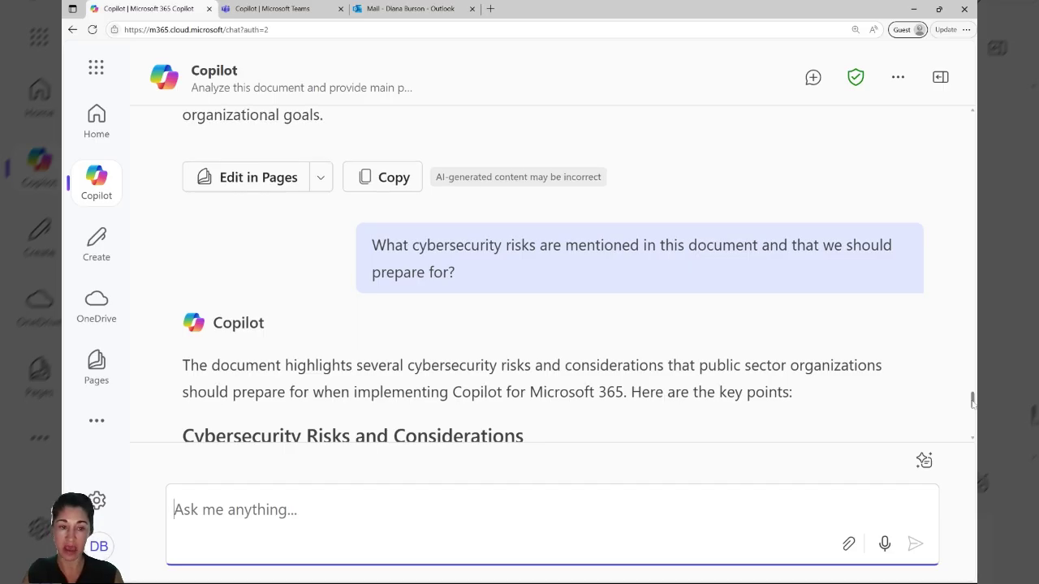
{"action": "scroll", "coordinate": [973, 398], "scroll_direction": "down", "scroll_amount": 1}
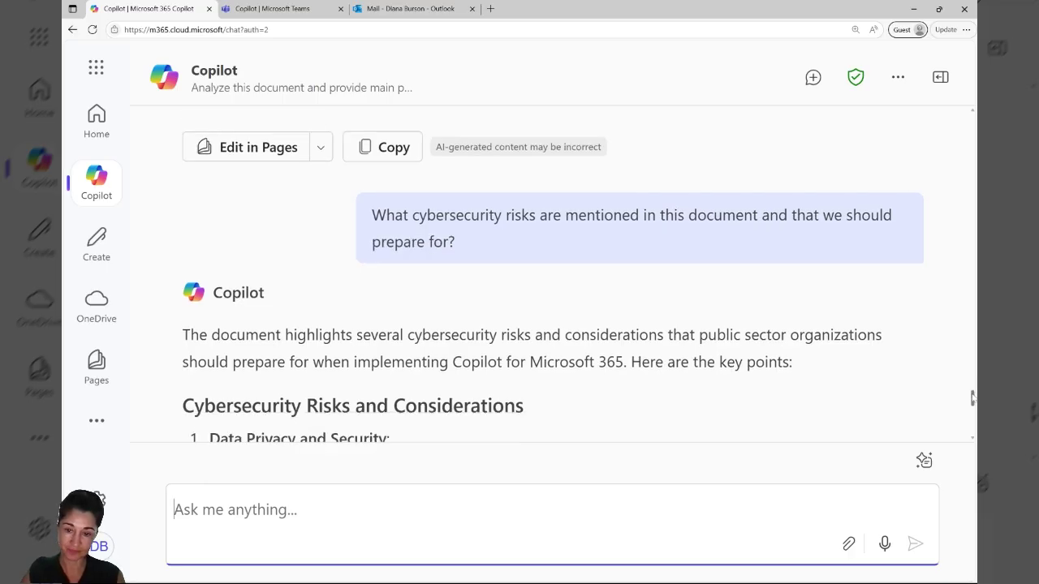
{"action": "scroll", "coordinate": [973, 397], "scroll_direction": "down", "scroll_amount": 3}
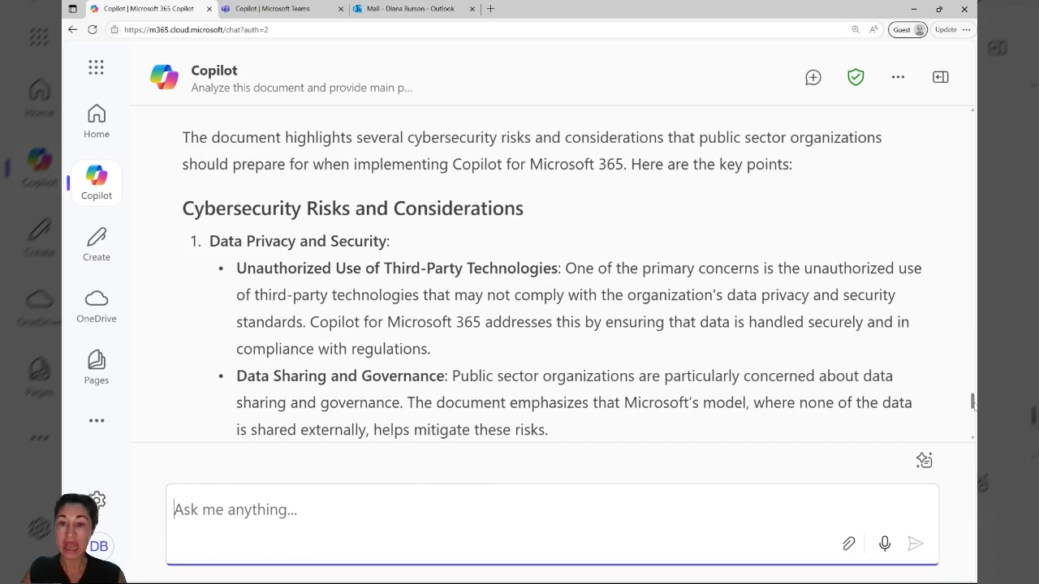
{"action": "scroll", "coordinate": [973, 398], "scroll_direction": "up", "scroll_amount": 1}
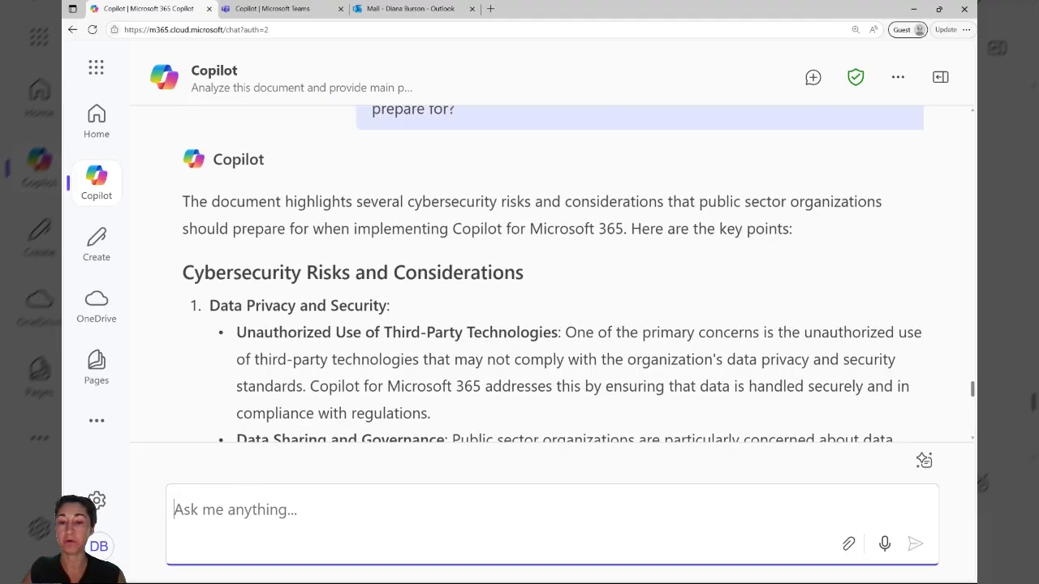
{"action": "scroll", "coordinate": [973, 398], "scroll_direction": "up", "scroll_amount": 1}
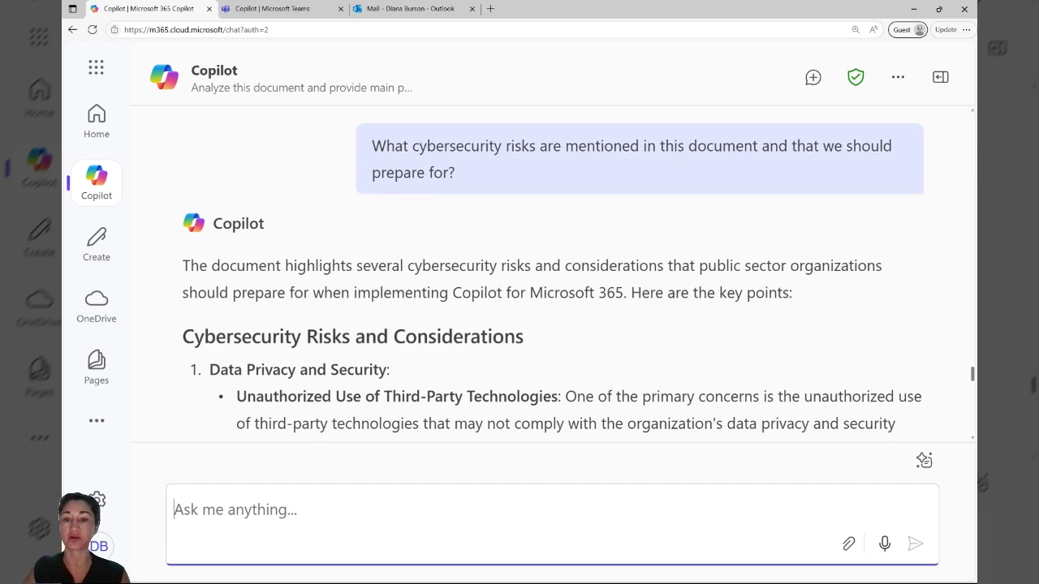
{"action": "scroll", "coordinate": [552, 273], "scroll_direction": "down", "scroll_amount": 8}
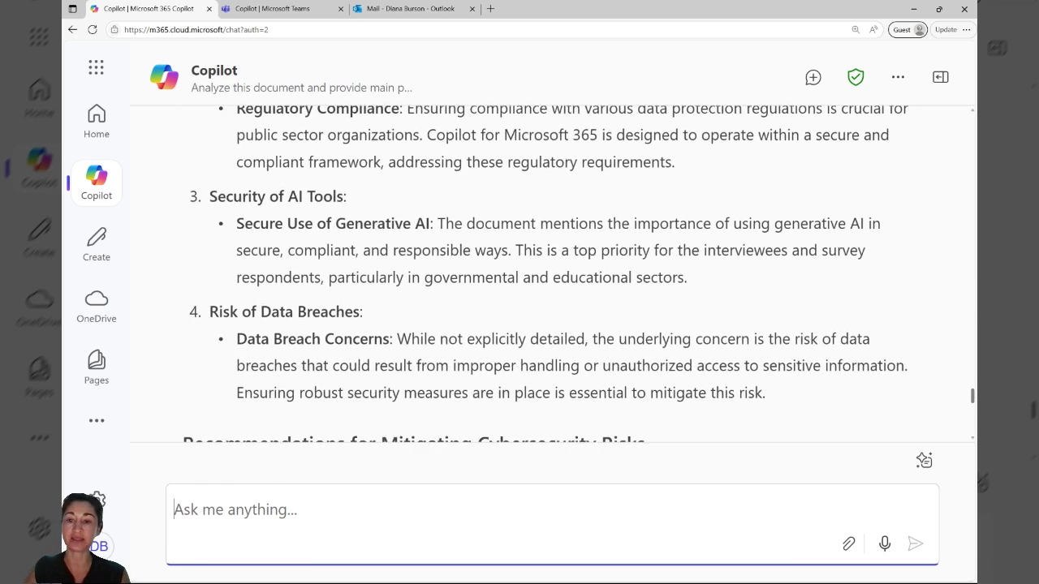
{"action": "scroll", "coordinate": [547, 274], "scroll_direction": "down", "scroll_amount": 3}
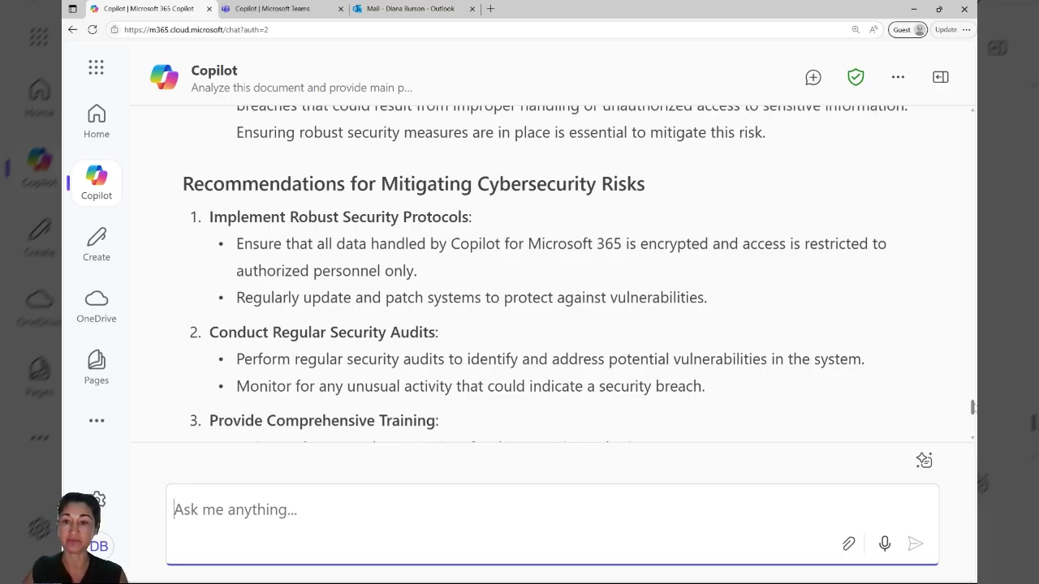
{"action": "scroll", "coordinate": [541, 273], "scroll_direction": "down", "scroll_amount": 5}
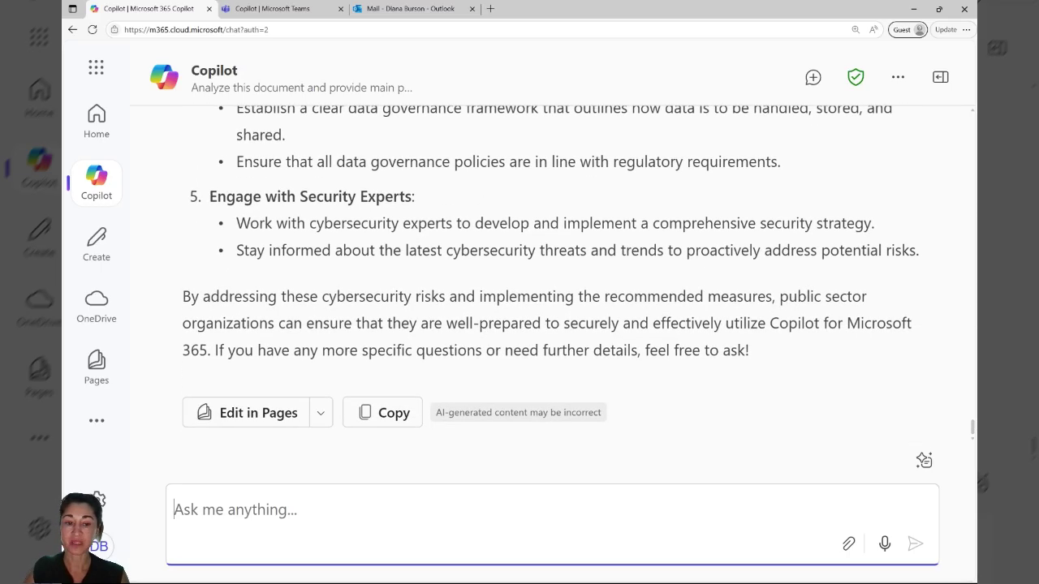
Ask "How does Copilot for Microsoft 365 handle our sensitive government data?" and review the answer through to its conclusion
{"action": "key", "text": "alt+Tab"}
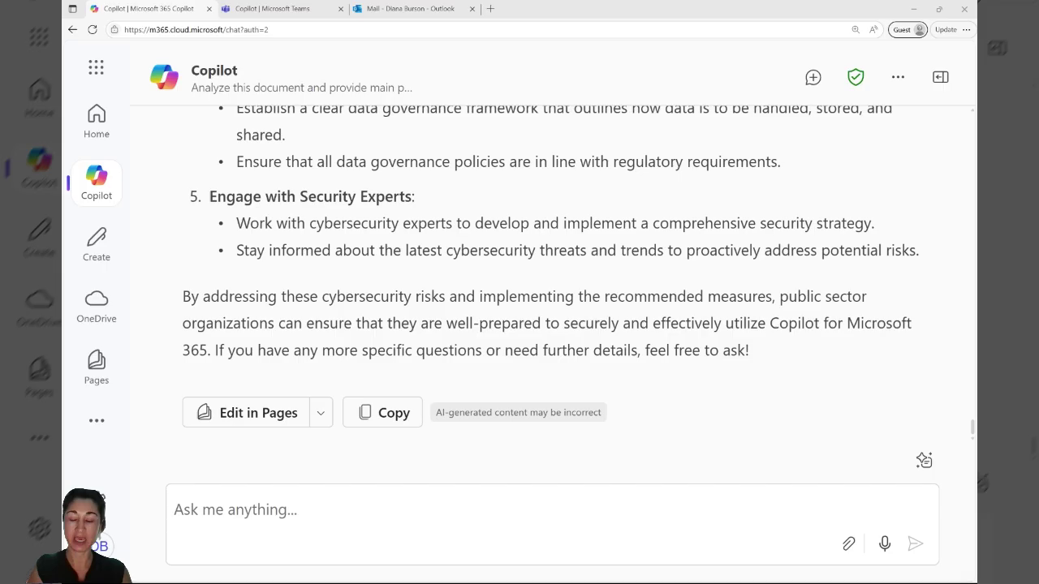
{"action": "key", "text": "alt+Tab"}
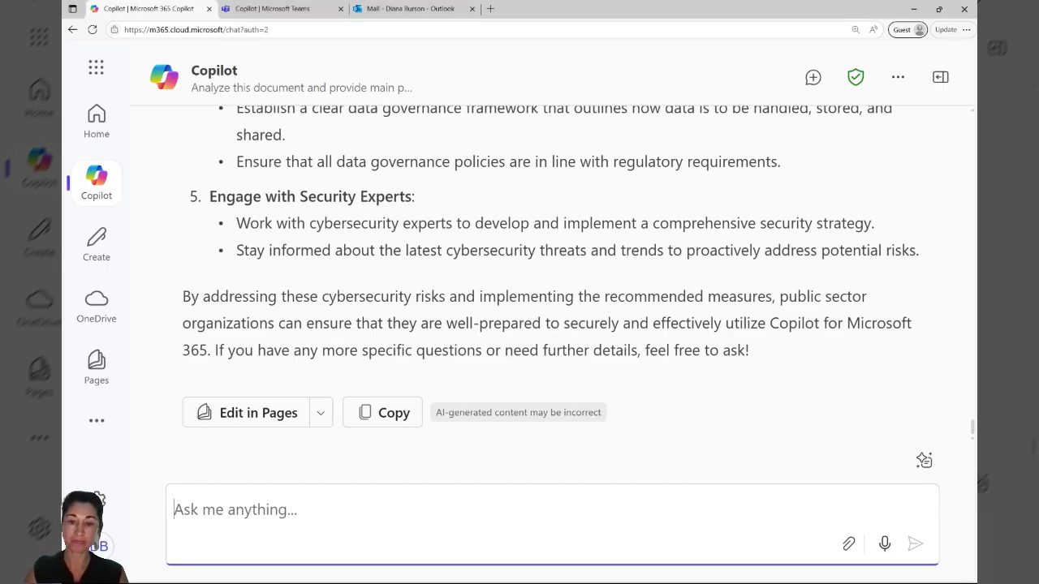
{"action": "type", "text": "How does Copilot for Microsoft 365 handle our sensitive government data?"}
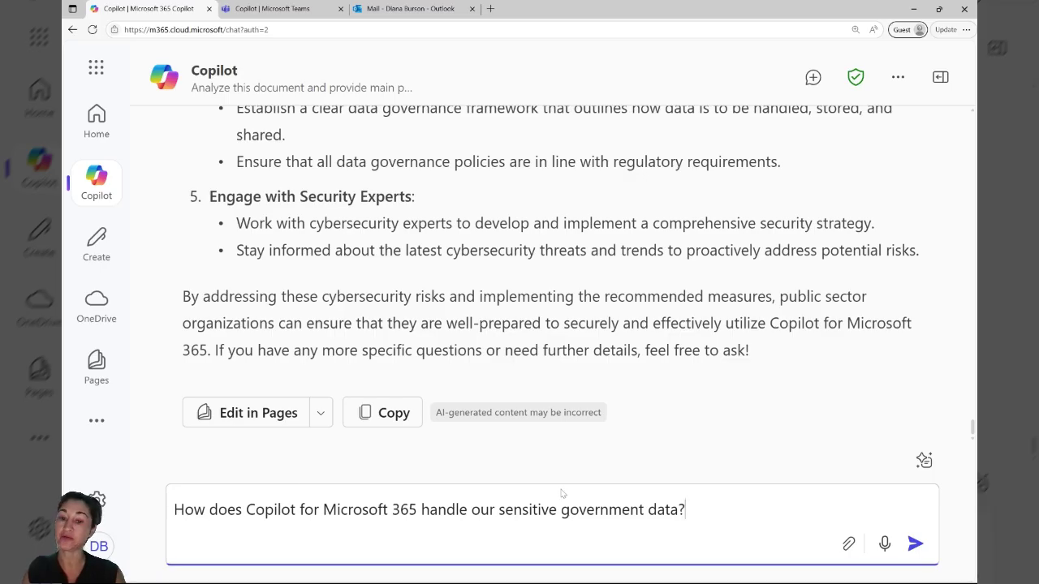
{"action": "left_click", "coordinate": [915, 543]}
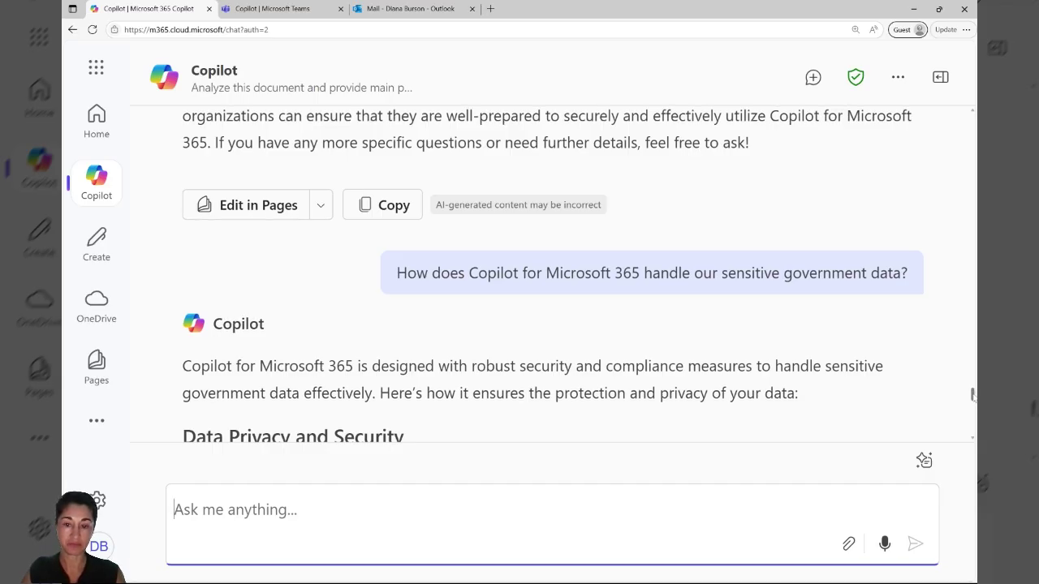
{"action": "scroll", "coordinate": [973, 395], "scroll_direction": "down", "scroll_amount": 3}
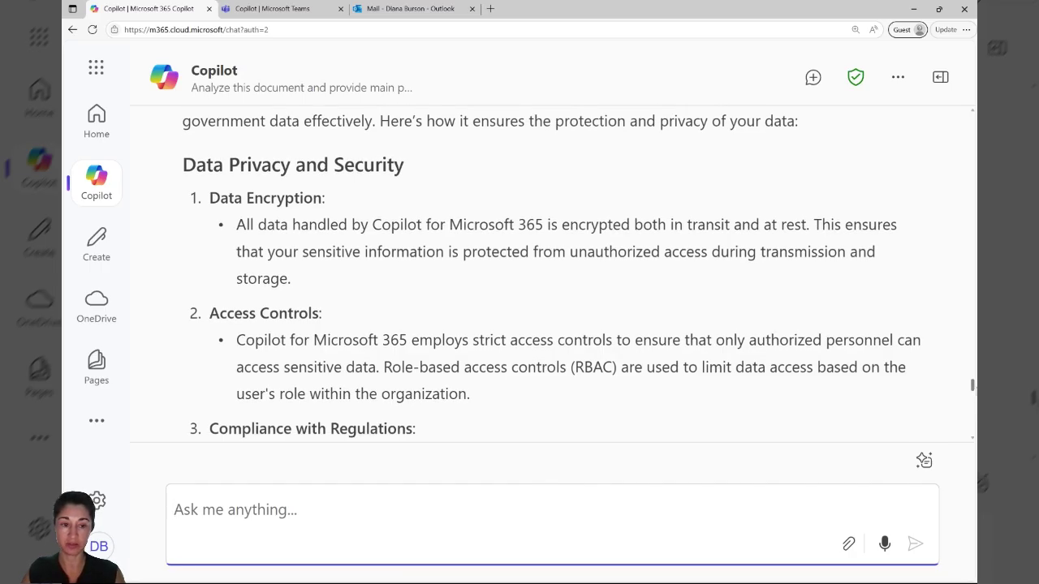
{"action": "scroll", "coordinate": [973, 395], "scroll_direction": "down", "scroll_amount": 7}
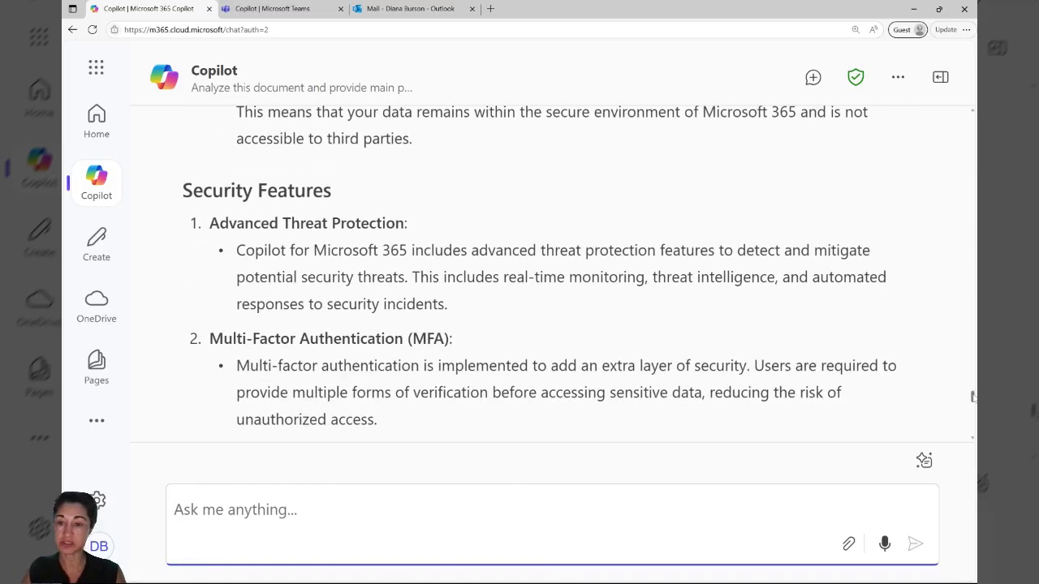
{"action": "scroll", "coordinate": [974, 395], "scroll_direction": "down", "scroll_amount": 5}
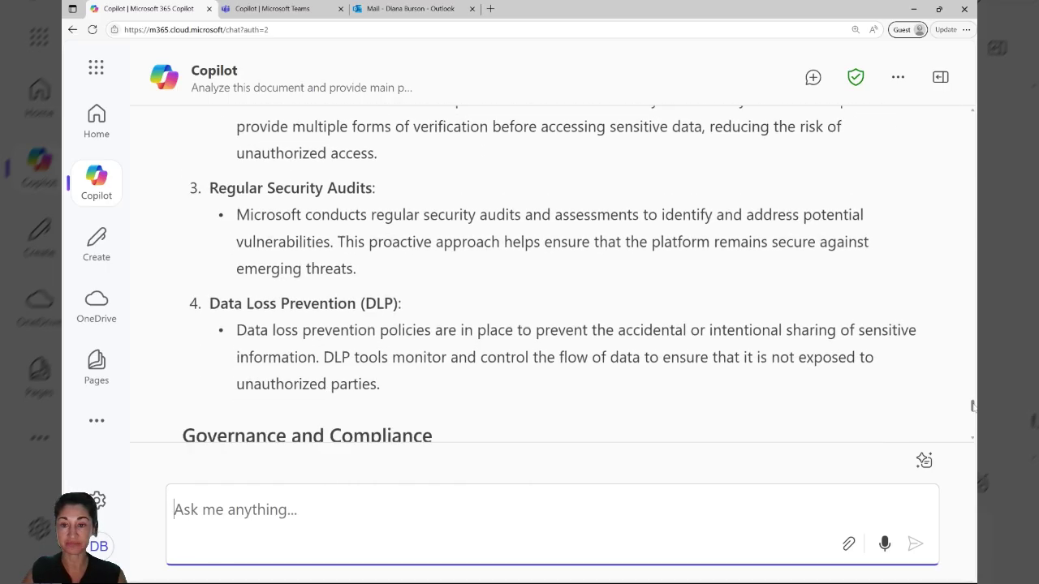
{"action": "scroll", "coordinate": [973, 412], "scroll_direction": "down", "scroll_amount": 2}
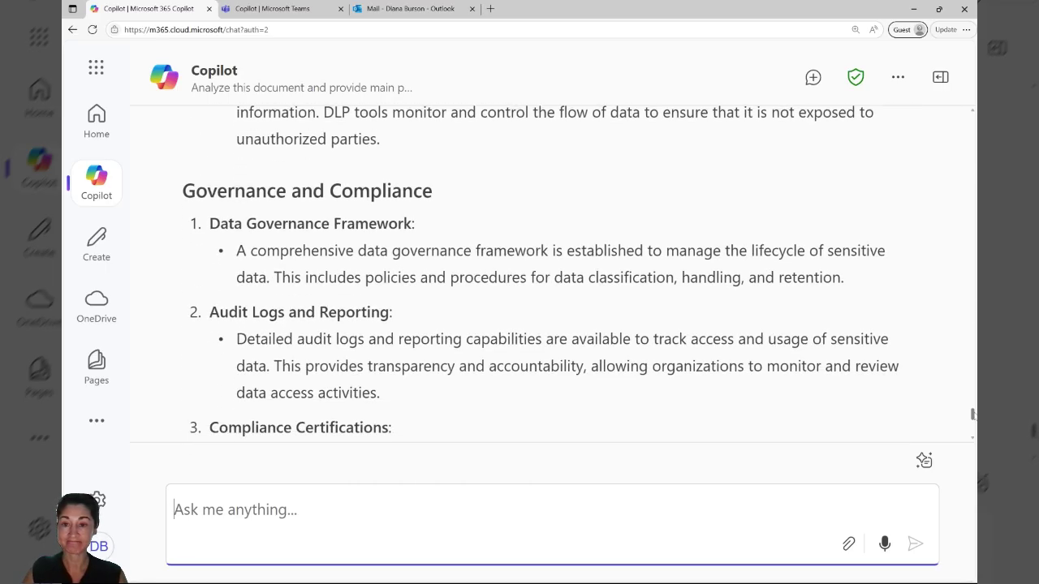
{"action": "scroll", "coordinate": [973, 414], "scroll_direction": "down", "scroll_amount": 3}
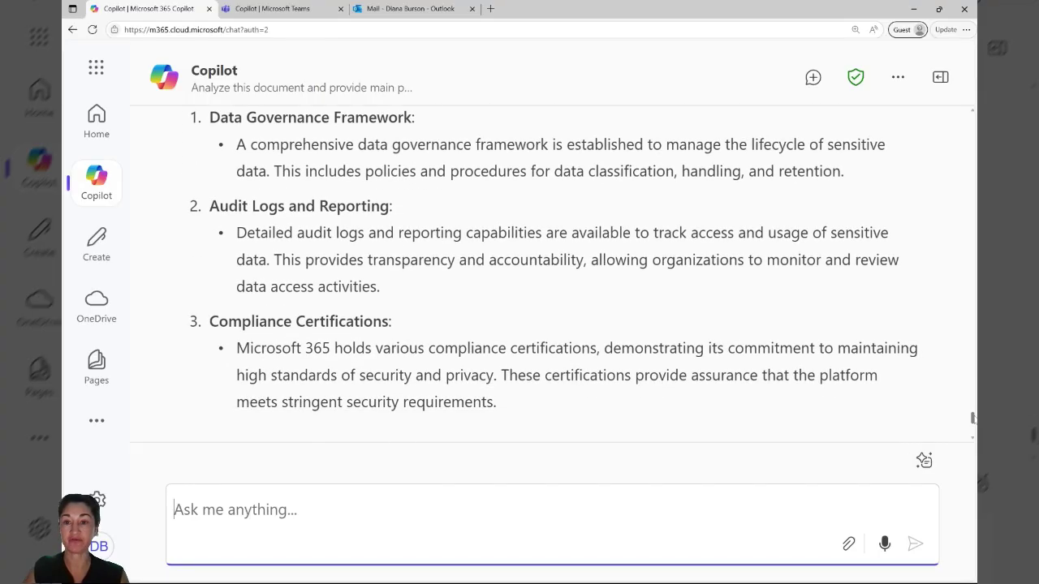
{"action": "scroll", "coordinate": [973, 420], "scroll_direction": "down", "scroll_amount": 4}
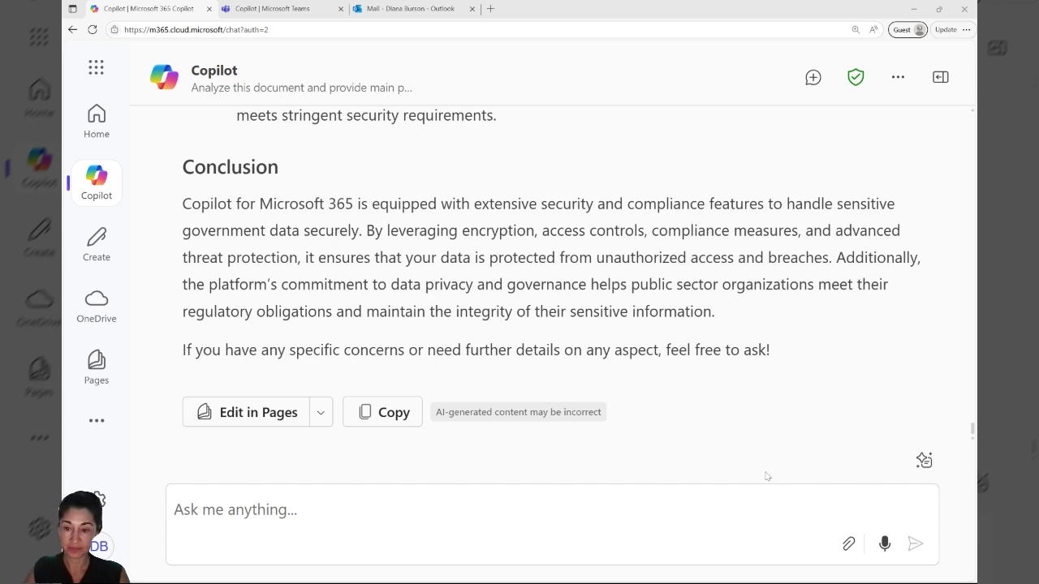
Request a table with specific evidence of how Copilot for Microsoft 365 addresses reduced workforce, reduced budget, and better faster citizen service, and review it
{"action": "left_click", "coordinate": [777, 560]}
{"action": "type", "text": "Explain how Copilot for Microsoft 365 can help transform a public sector organization, specifically addressing these 3 challenges: reduced workforce, reduced budget, and better faster service for citizens. Use specific evidence for each challenge. Put the information in a table."}
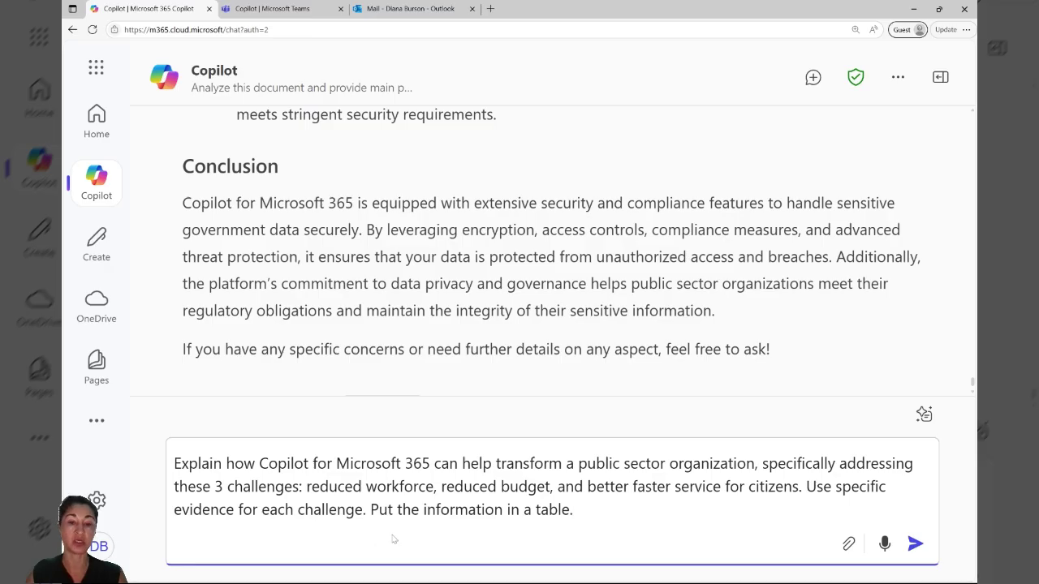
{"action": "left_click", "coordinate": [915, 543]}
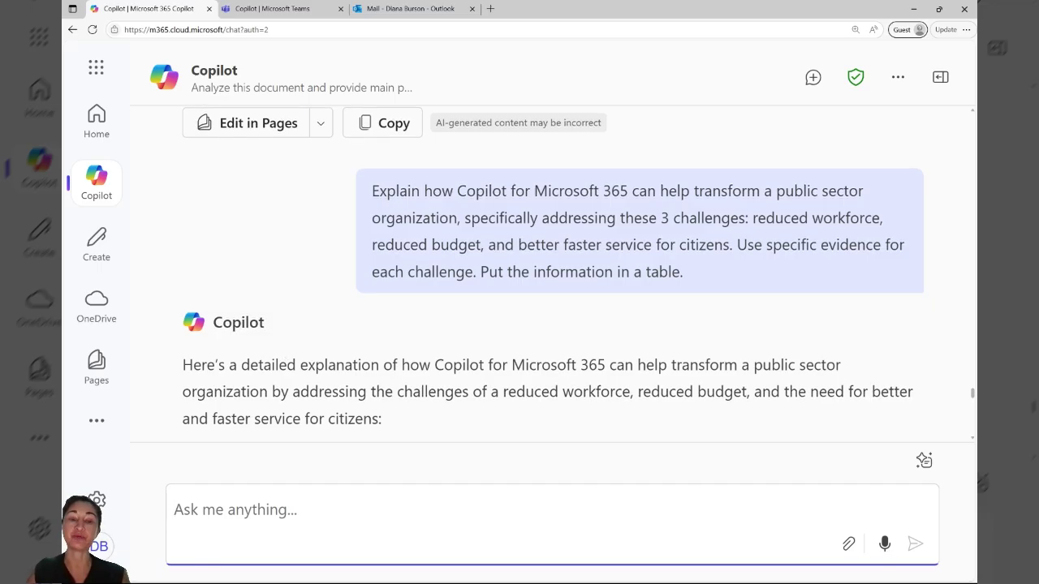
{"action": "left_click", "coordinate": [973, 392]}
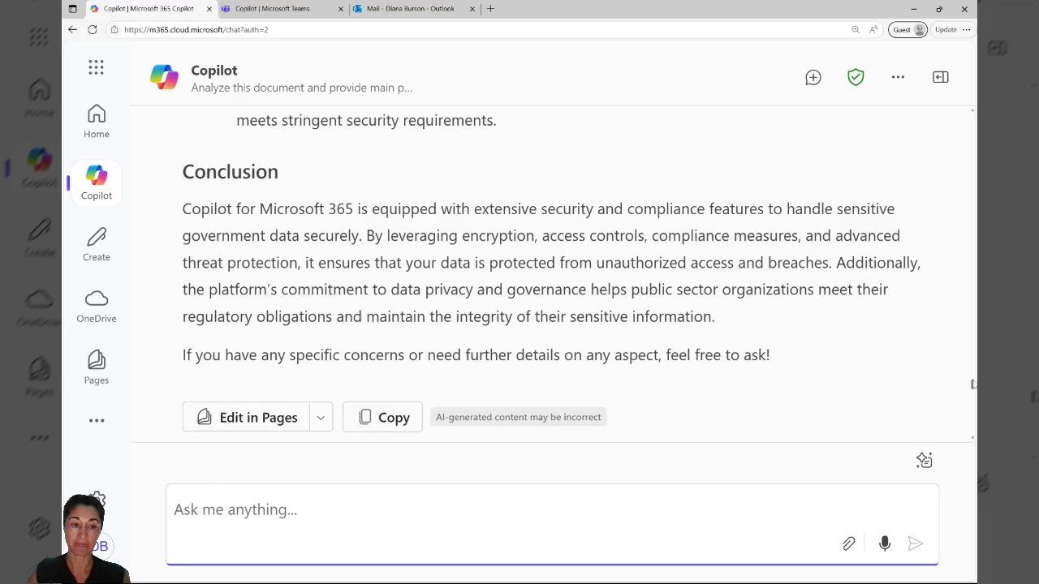
{"action": "scroll", "coordinate": [973, 384], "scroll_direction": "down", "scroll_amount": 8}
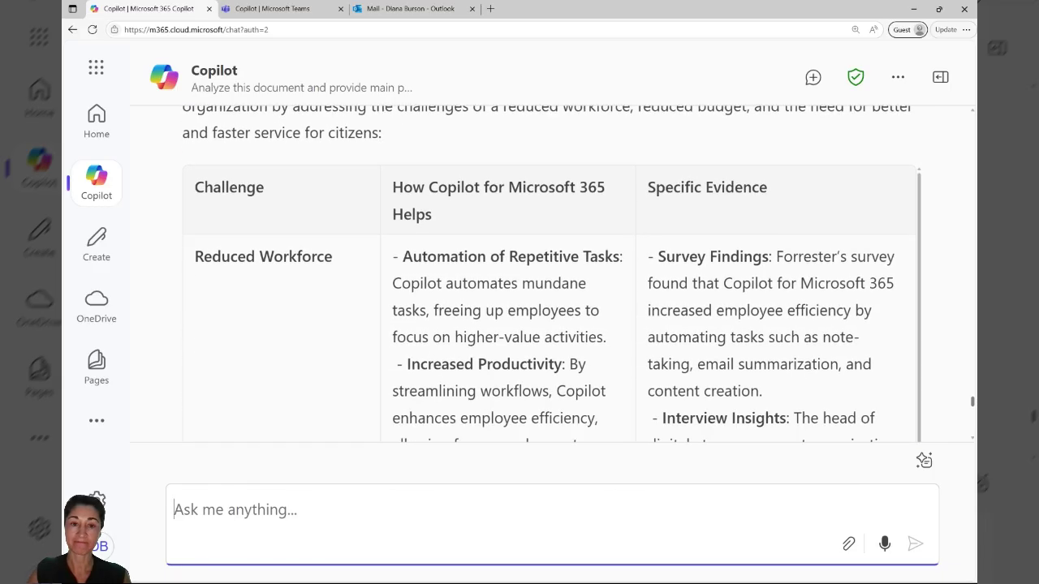